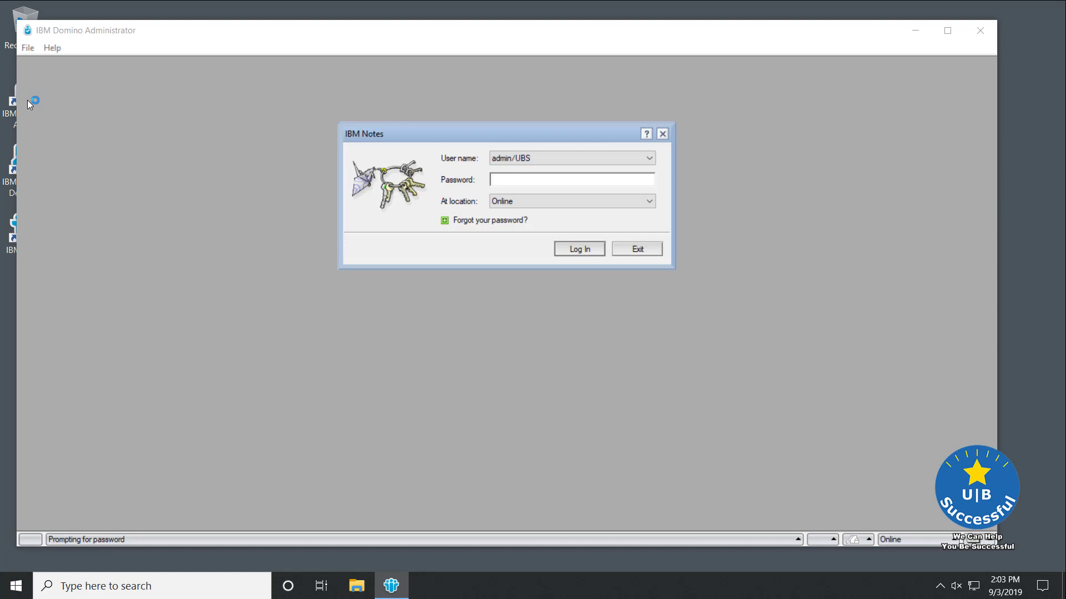
- Sign in with the administrator password, maximize the window and close the Welcome page
text(XXXXXXXXXXXXXXXXXXXXXX)
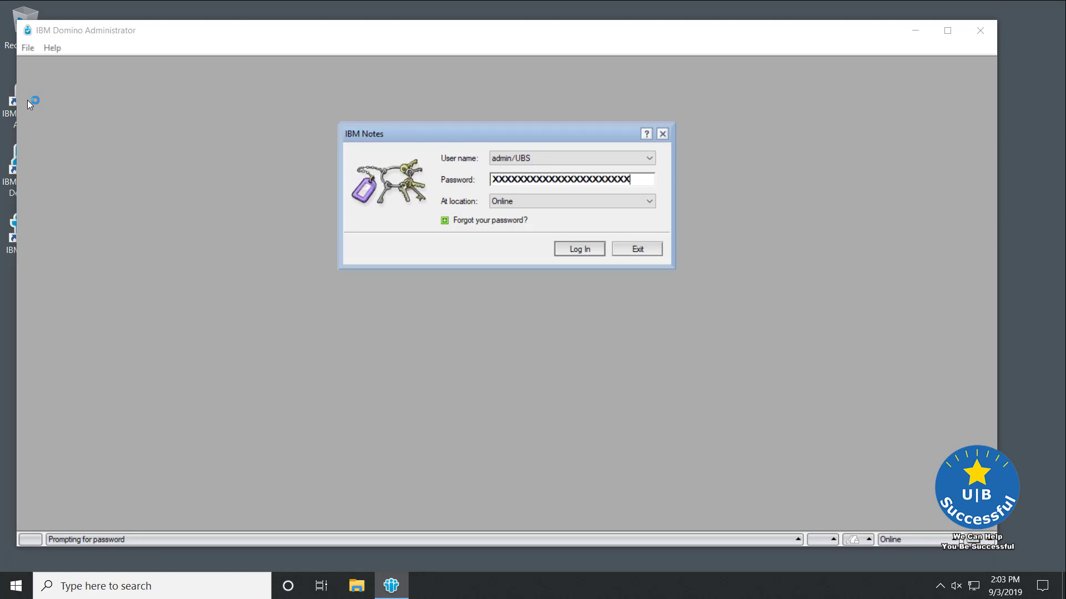
key(Return)
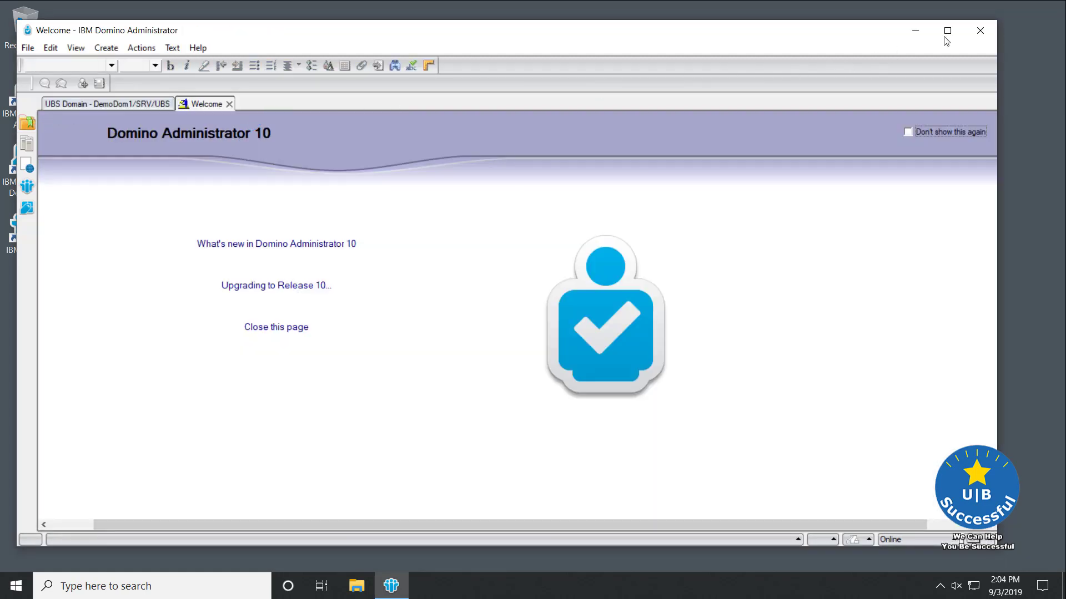
click(947, 31)
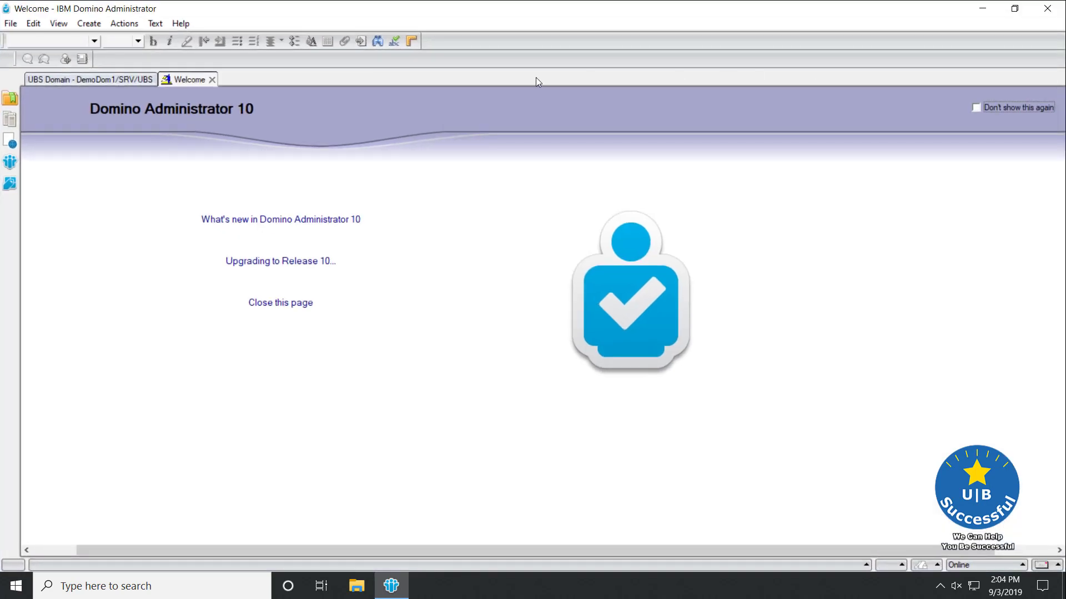
click(212, 80)
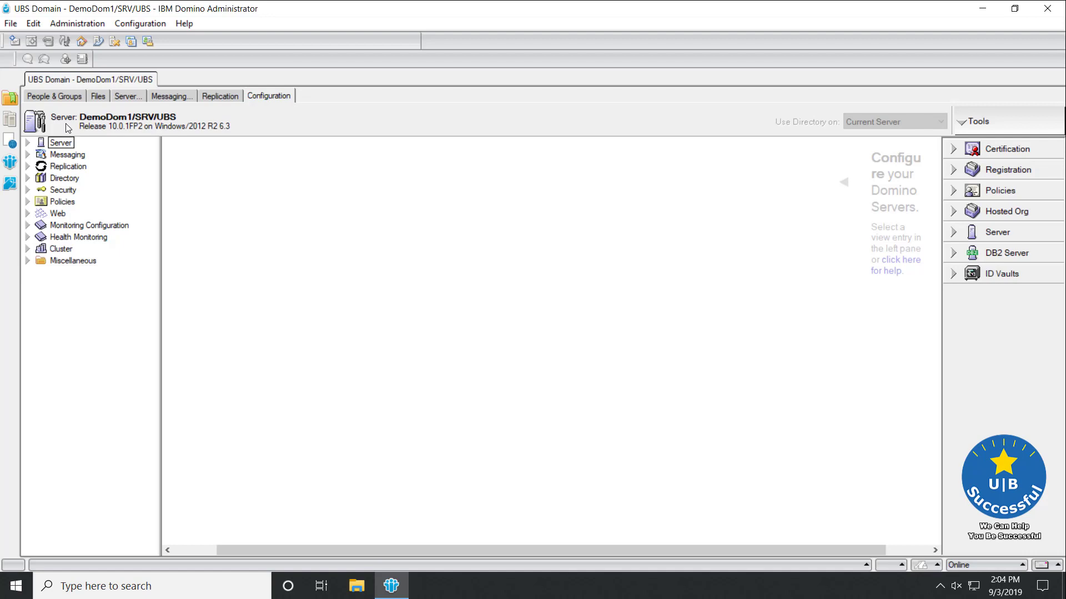
- Select server DemoDom1/SRV/UBS and show the People view under People & Groups
click(11, 122)
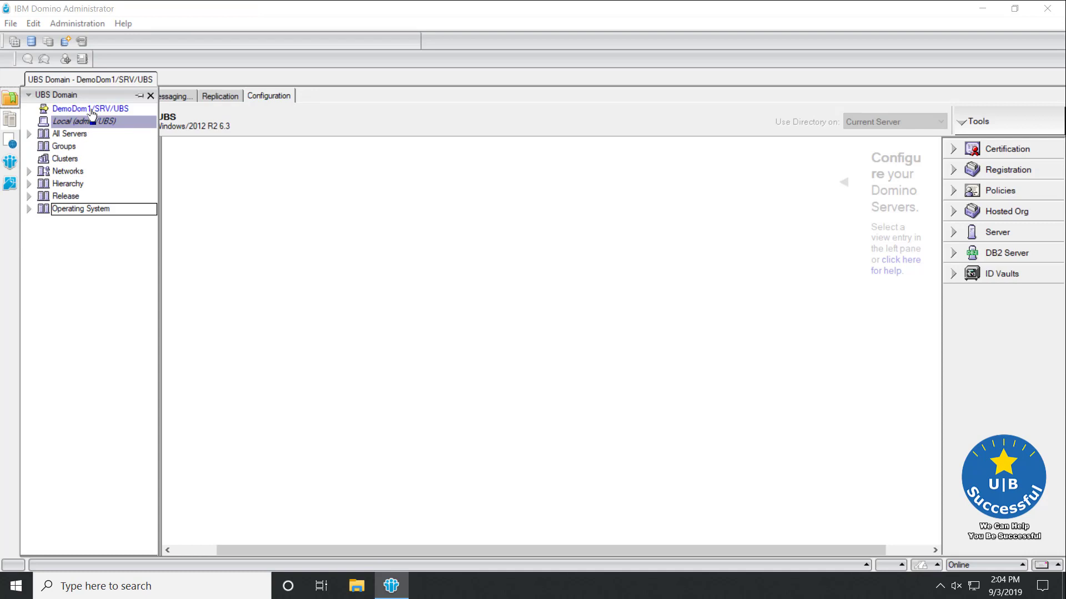
click(11, 103)
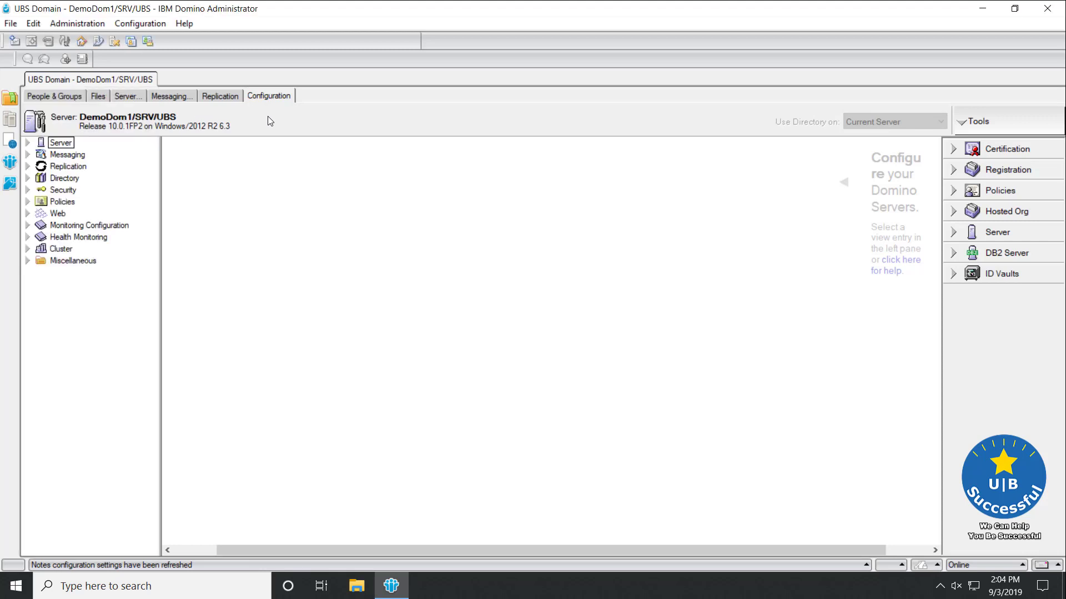
click(55, 97)
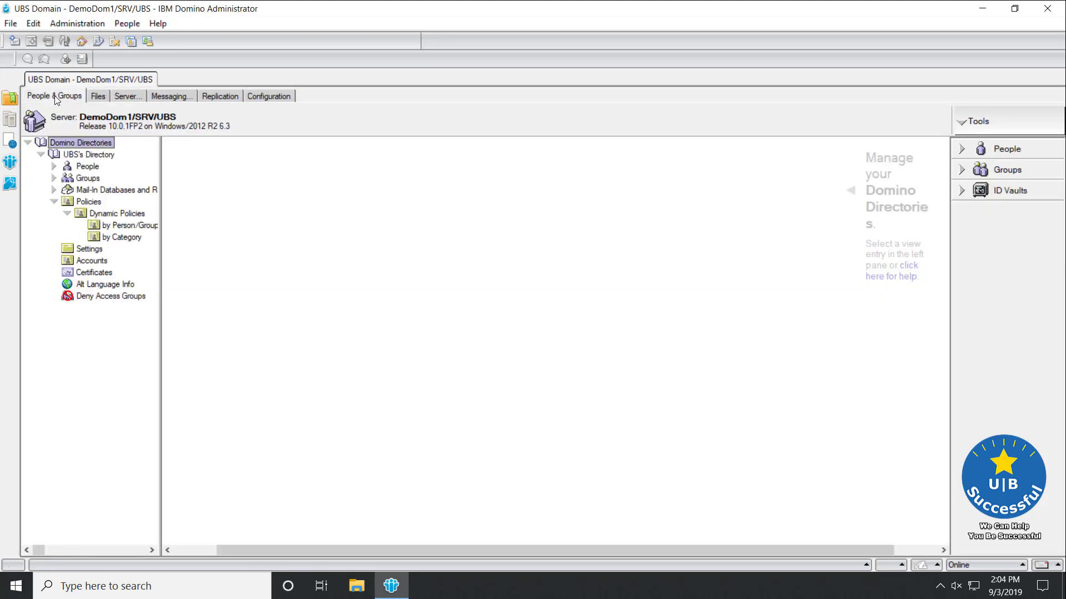
click(87, 167)
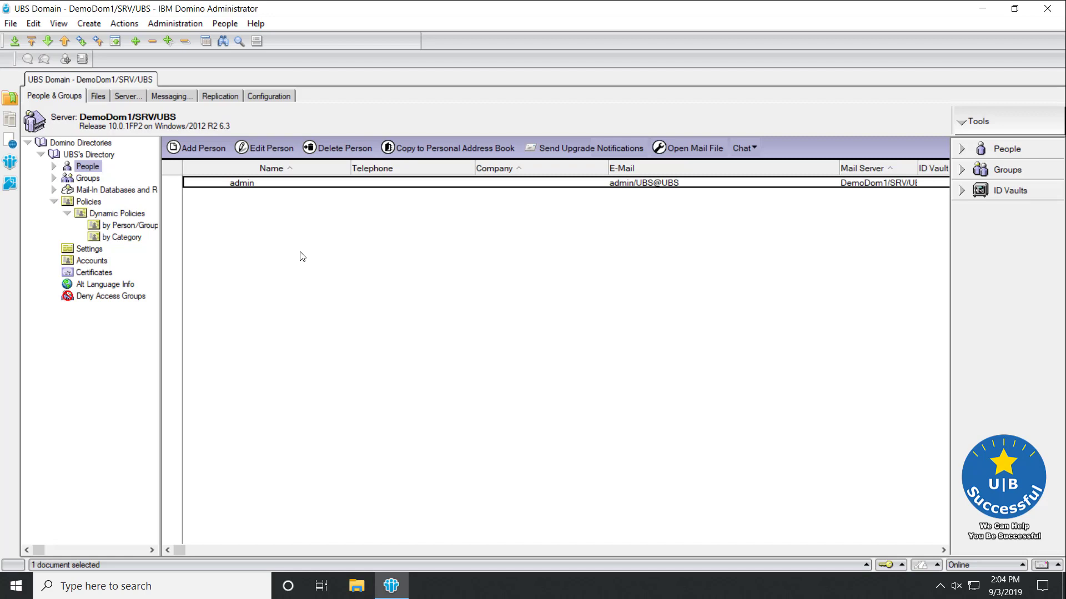
- Start Register Person from Tools > People and choose OU_users.id as the certifier ID
click(963, 149)
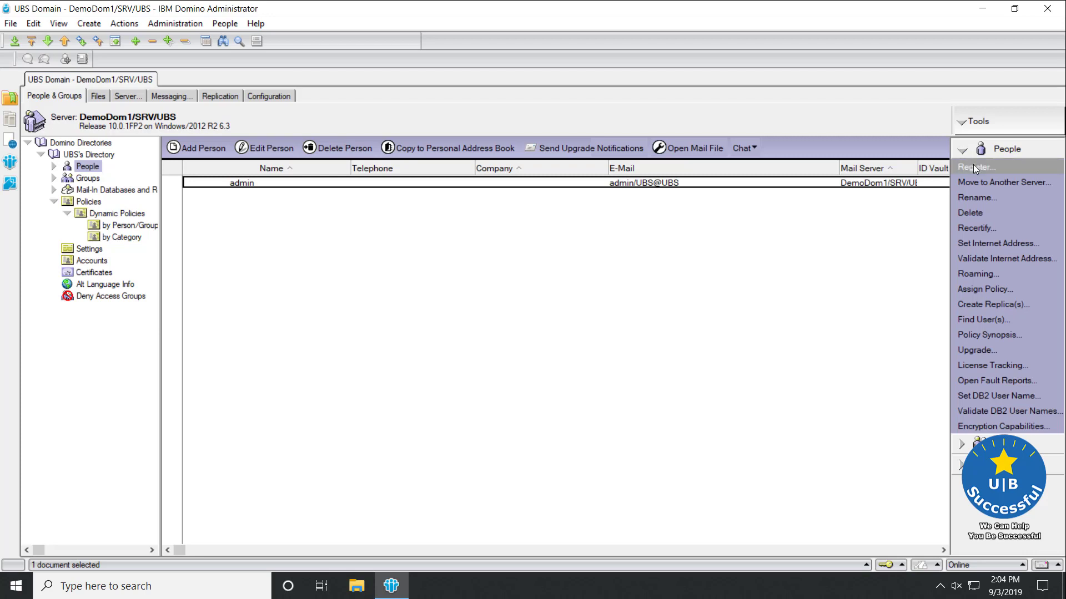
click(973, 166)
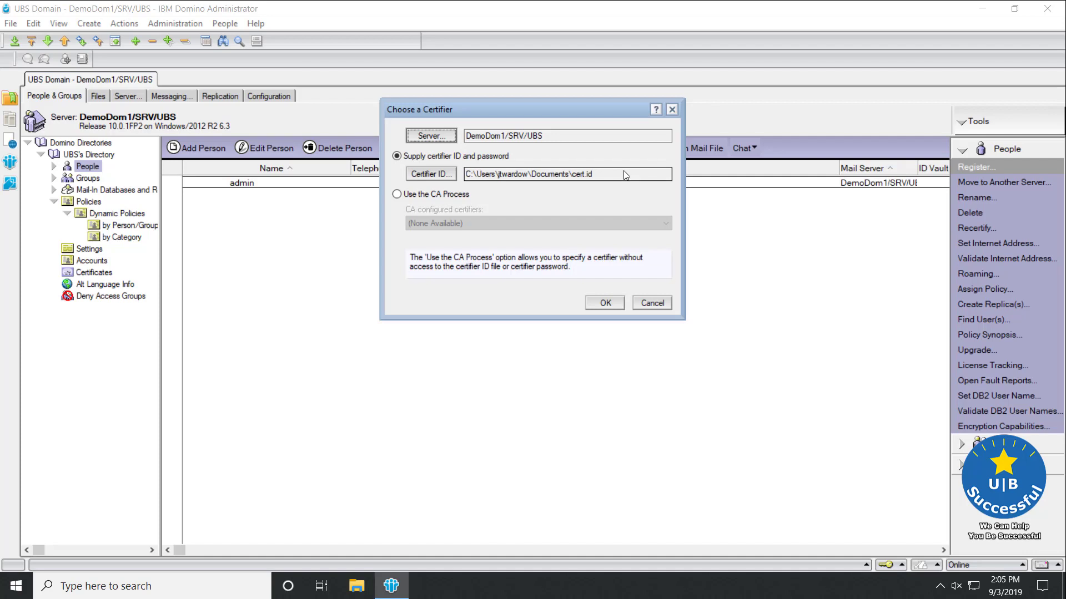
click(442, 175)
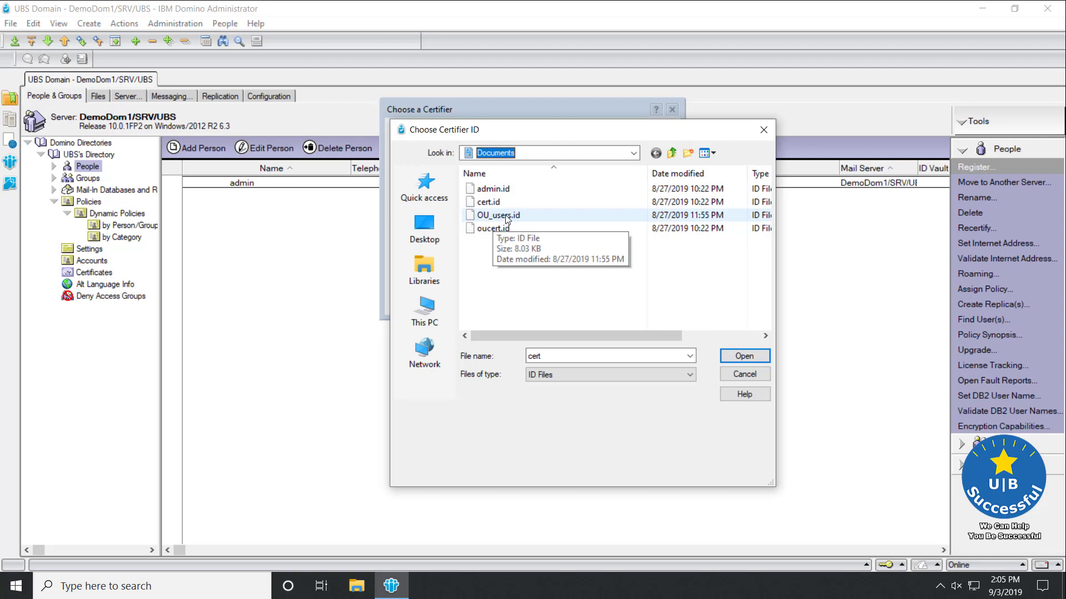
click(505, 217)
click(744, 357)
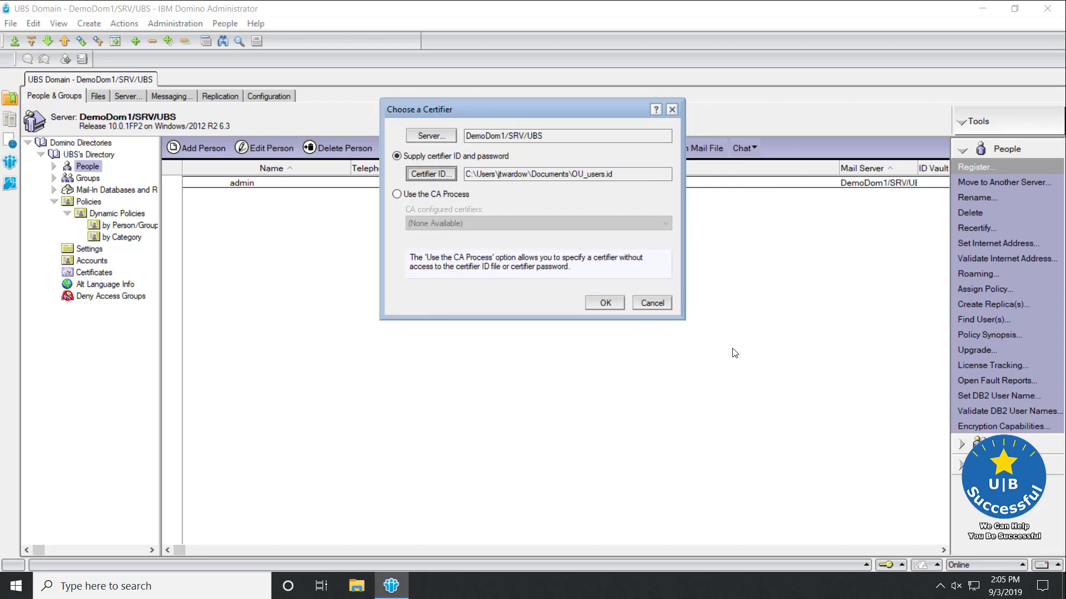
- Accept the certifier and enter the certifier password to open the Register Person form
click(604, 304)
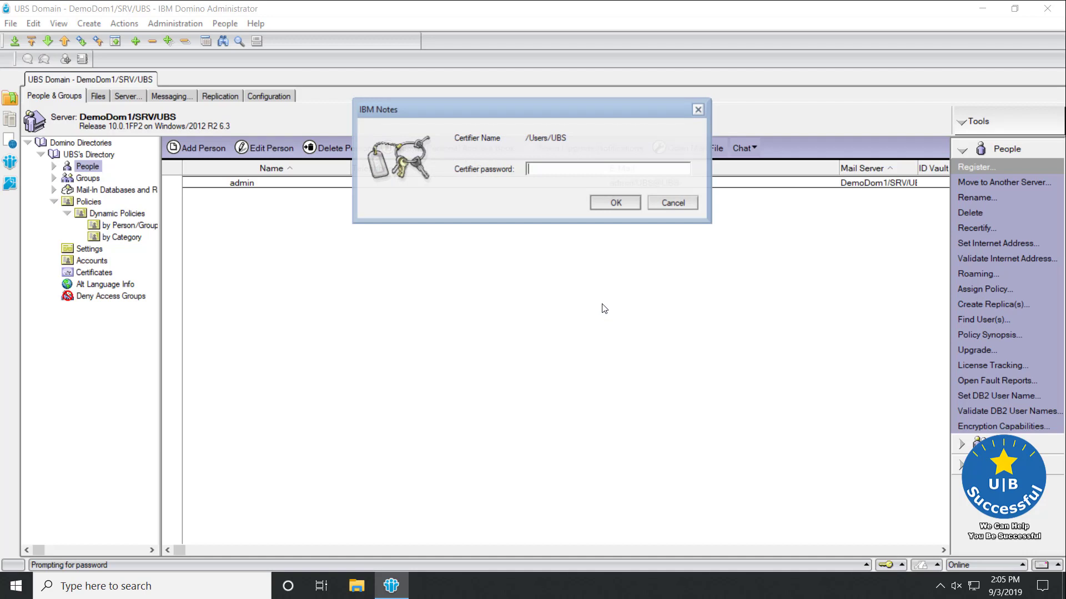
text(XXX)
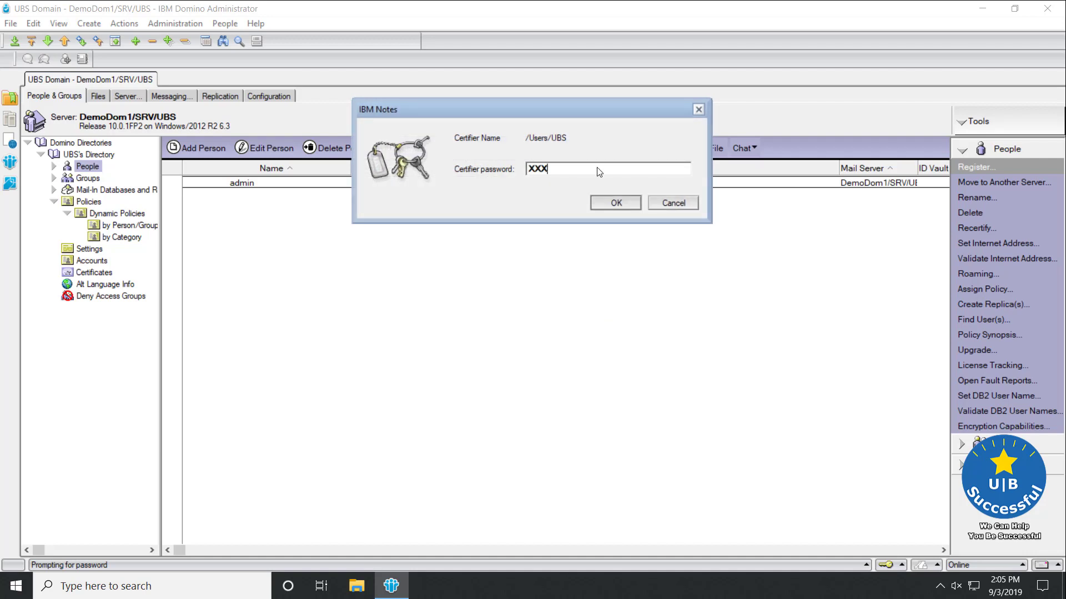
text(XXXXXXXXXXXXXXXXXXXXXXXXXXXXXXXX)
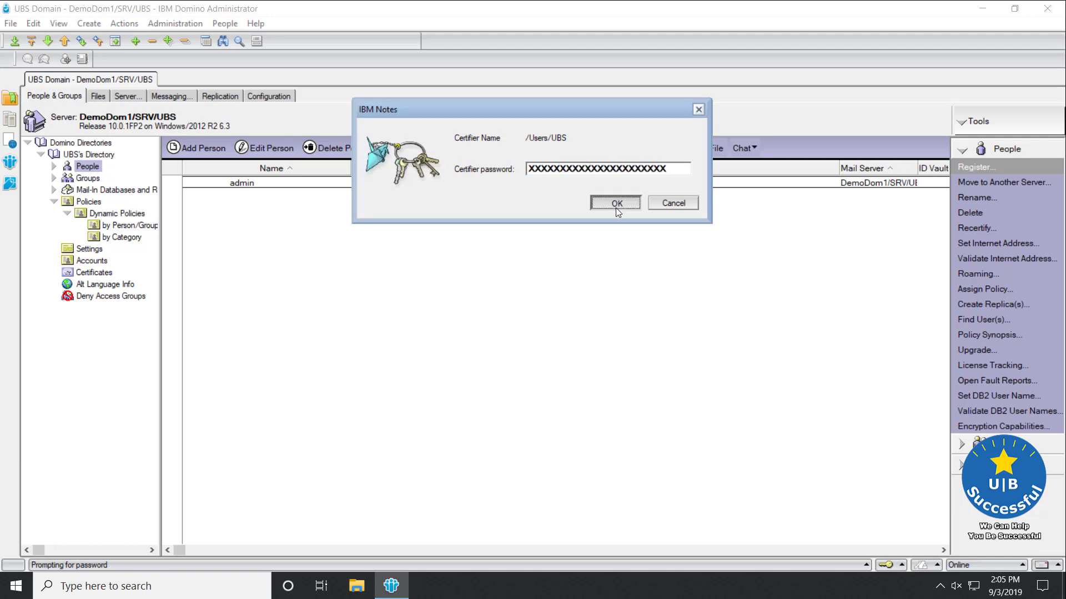
click(615, 204)
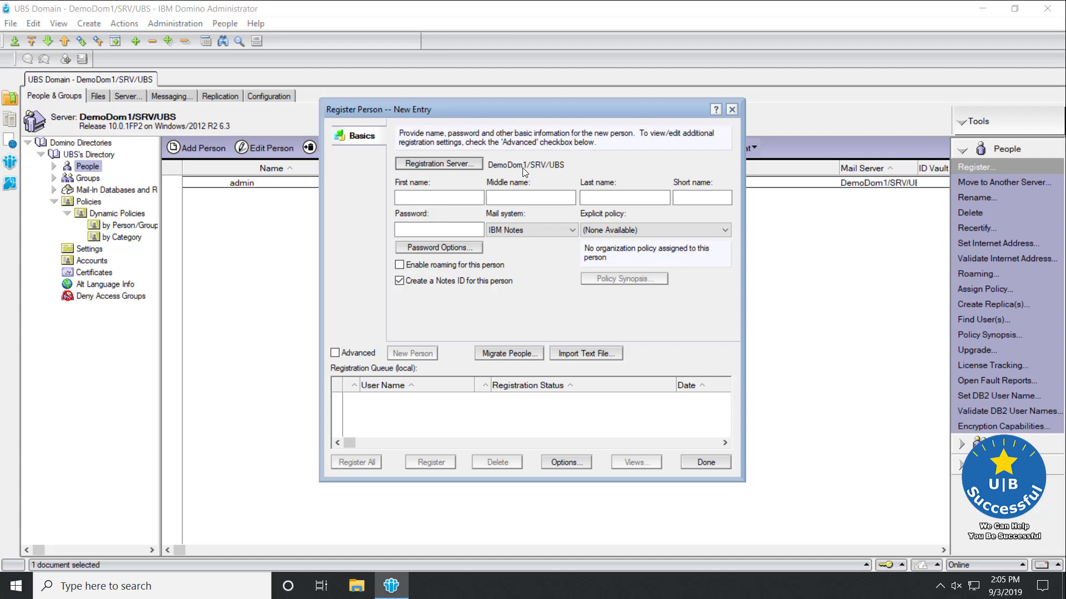
- Enter first name User1 and last name Test1 for the new person
click(426, 200)
text(User1)
key(Tab)
key(Tab)
text(Te)
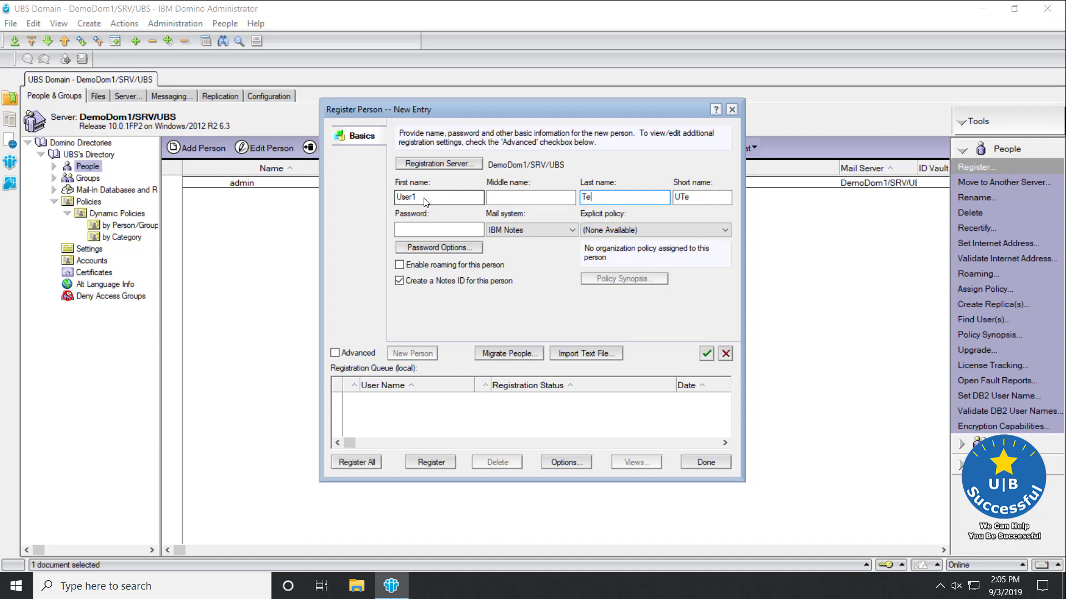
text(st1)
- Set the person's password, keep IBM Notes as mail system, and check explicit policies
click(430, 231)
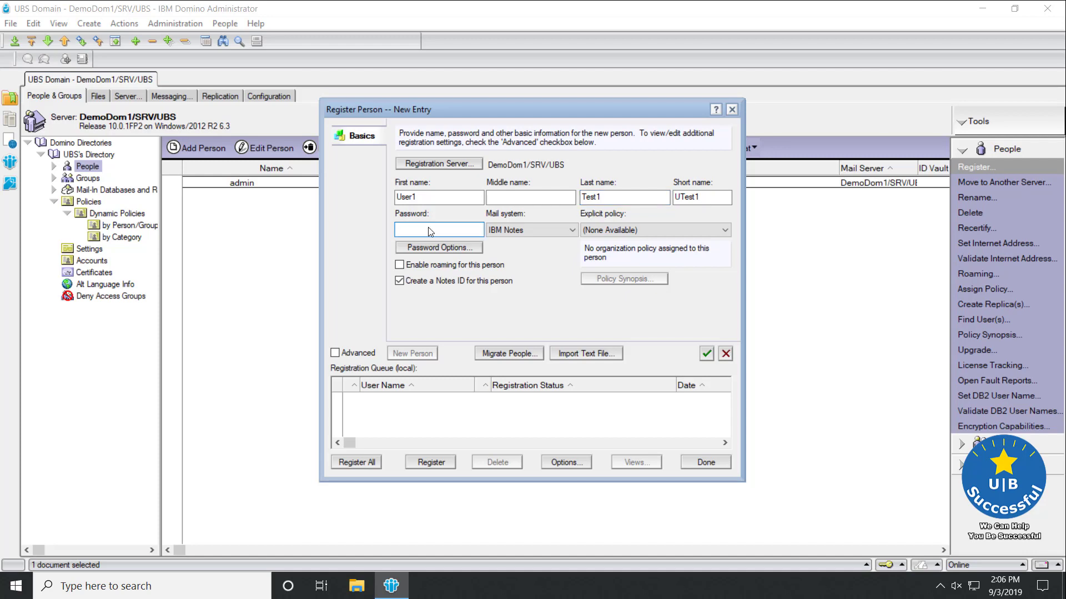
text(Password1)
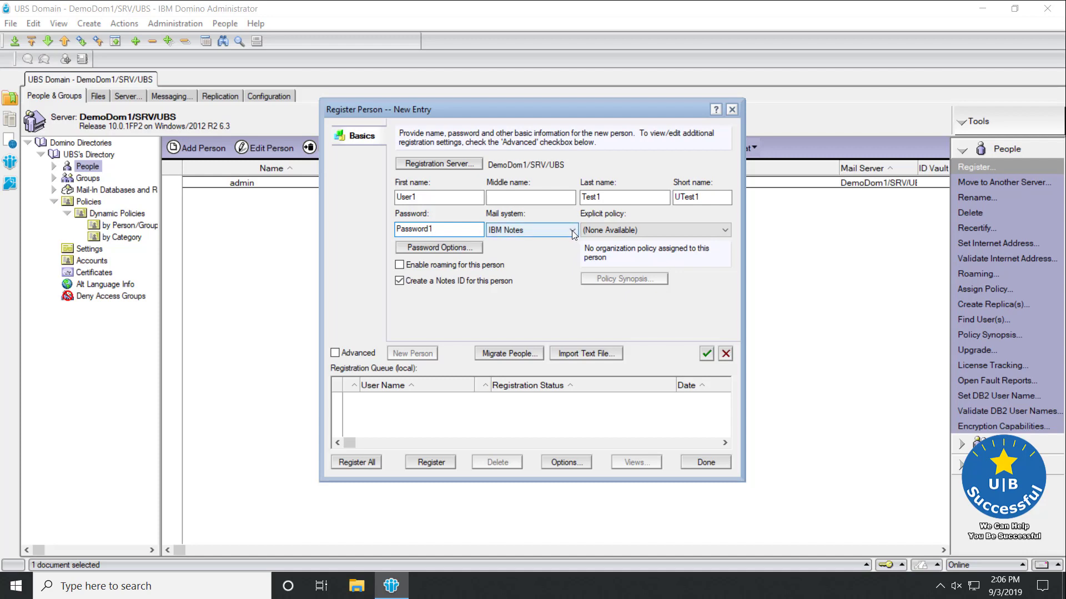
click(571, 231)
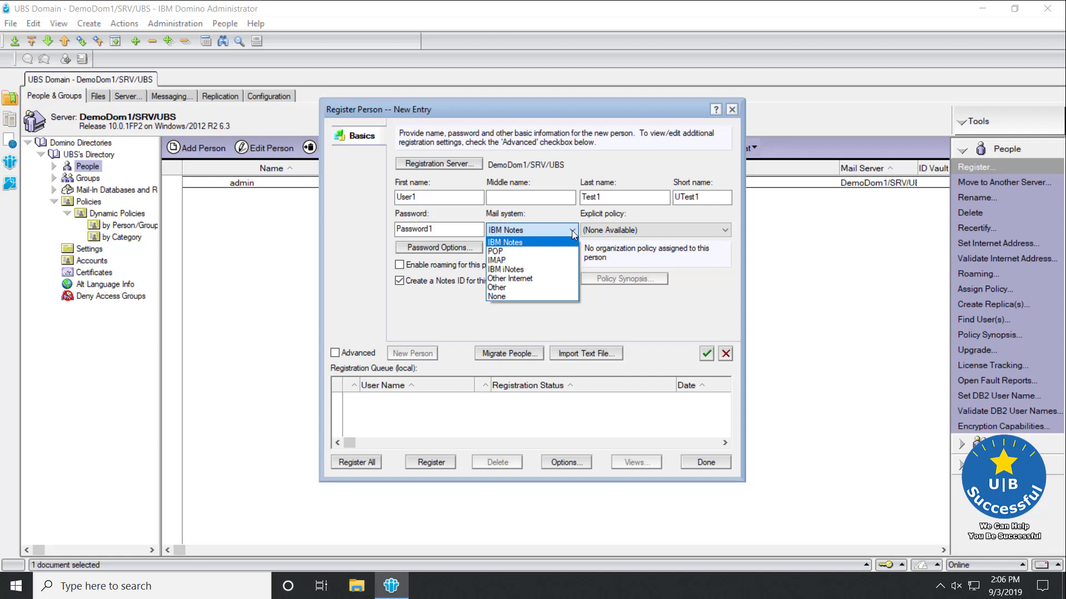
click(572, 231)
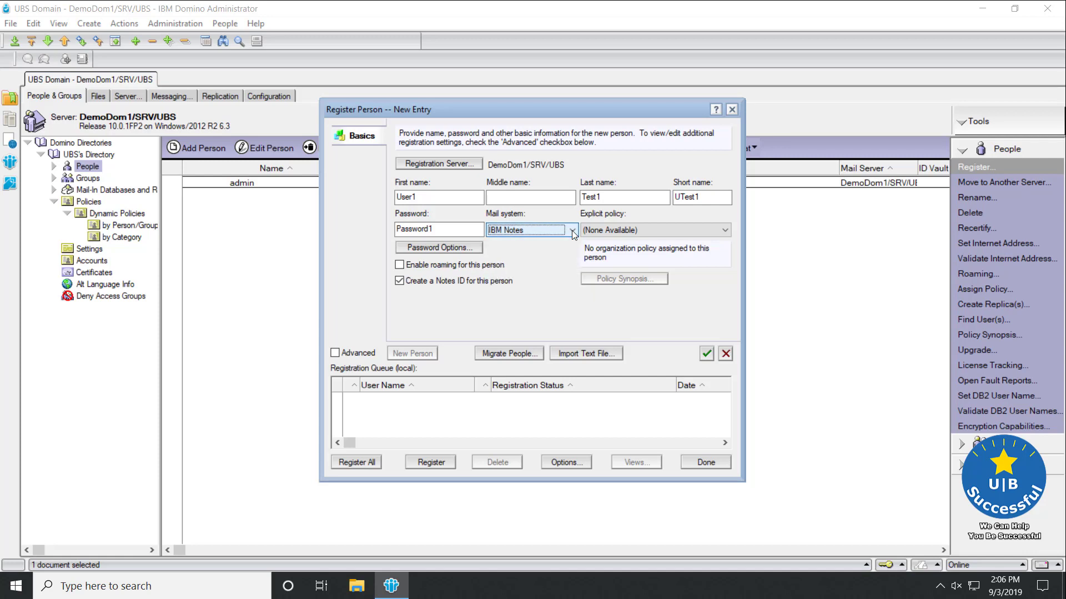
click(720, 232)
- Leave the explicit policy as (None Available) and bring up Password Options
click(718, 230)
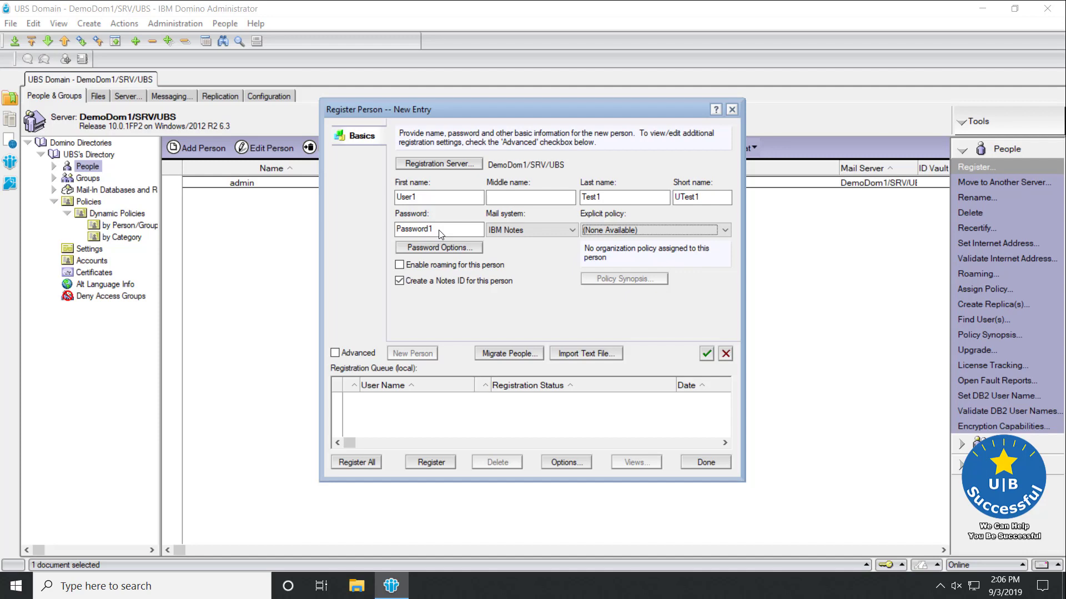
click(435, 248)
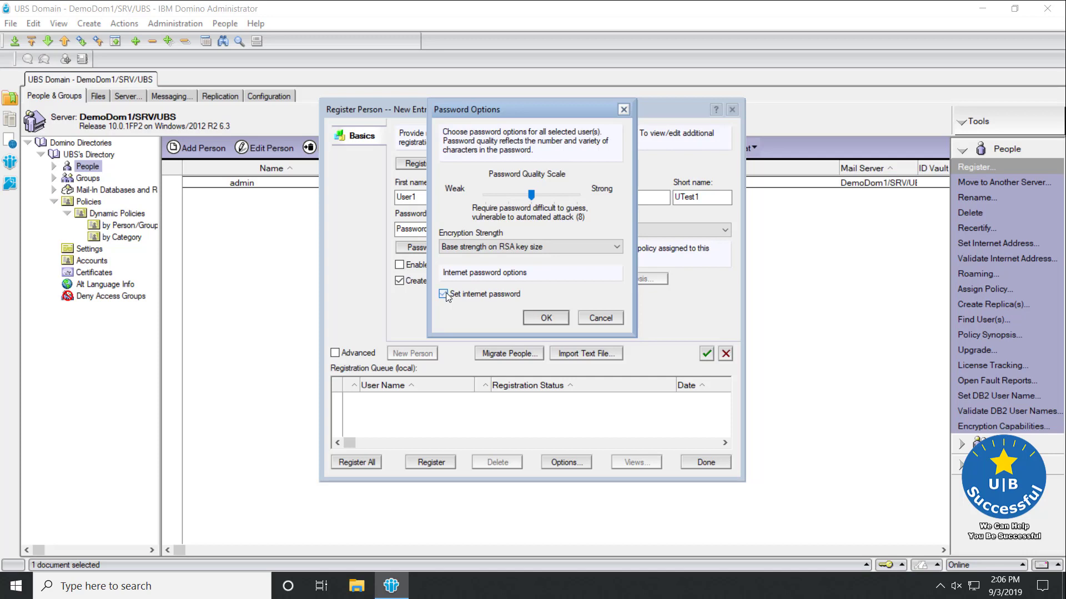
- Enable Set internet password in Password Options and confirm it
click(444, 294)
click(546, 317)
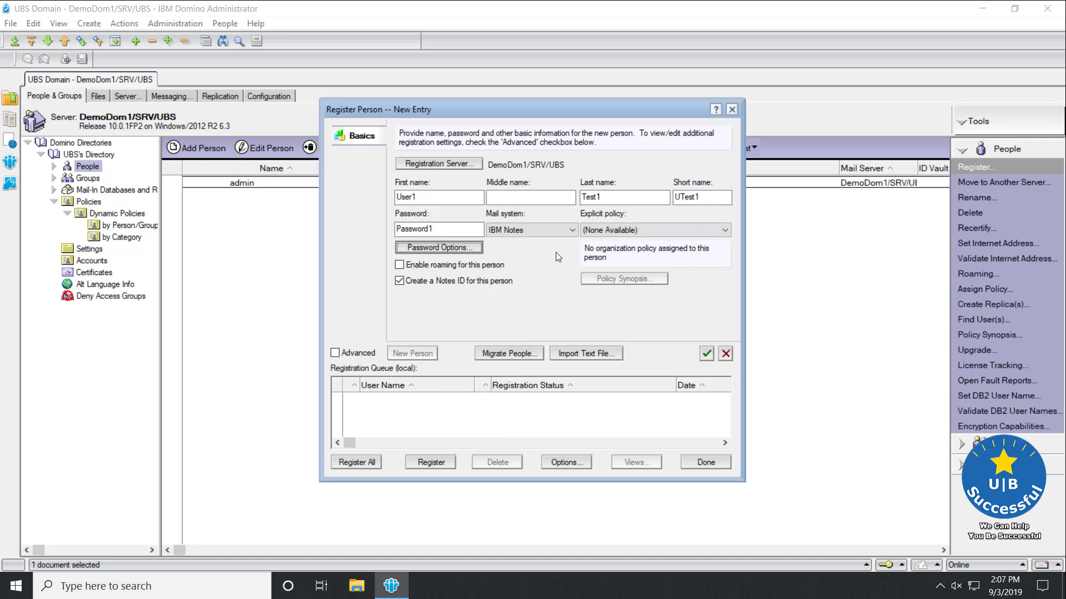
- Enable Advanced settings and show the Mail page with mail file mail\utest1
click(335, 354)
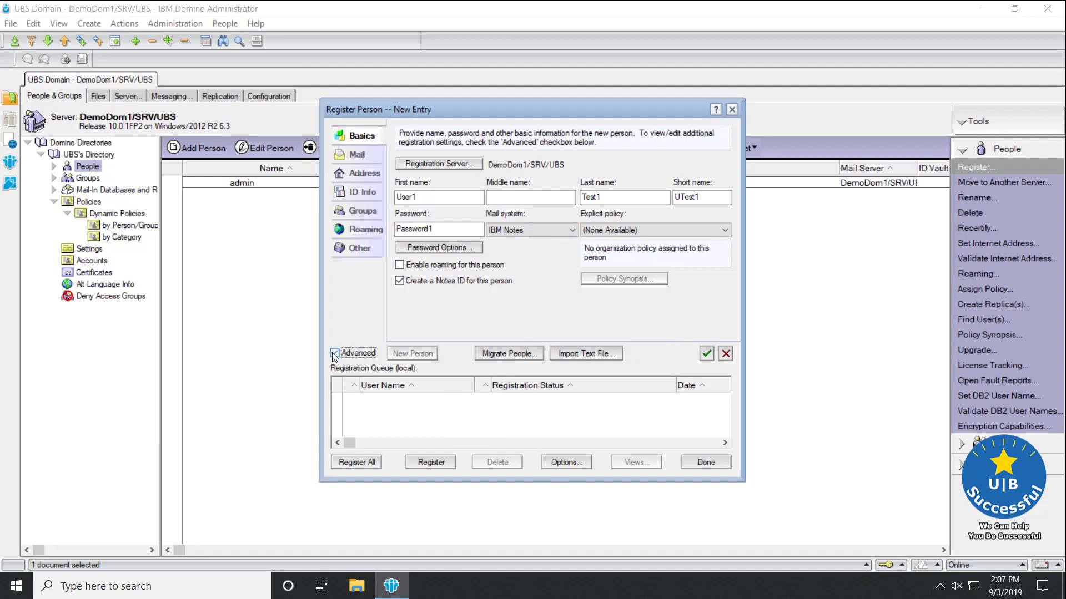
click(358, 155)
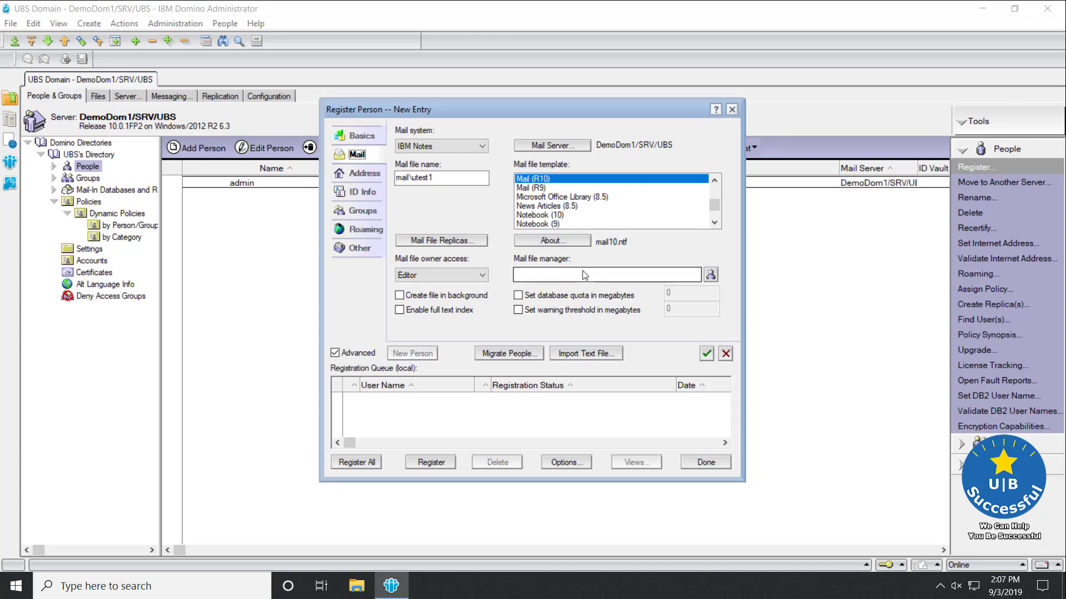
- Pick LocalDomainAdmins from UBS's Directory as the mail file manager
click(710, 275)
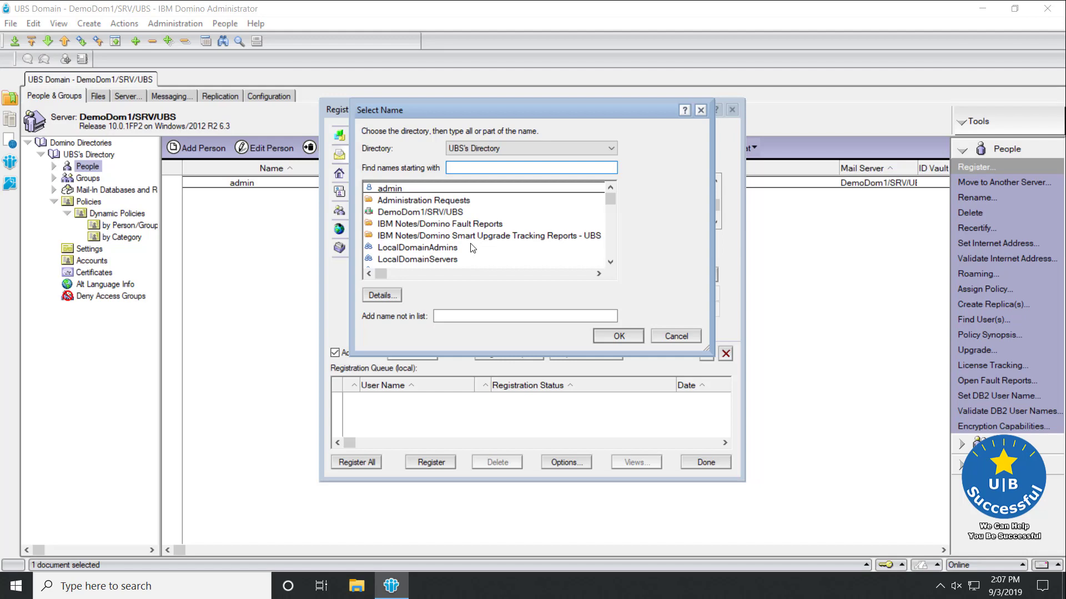
click(451, 247)
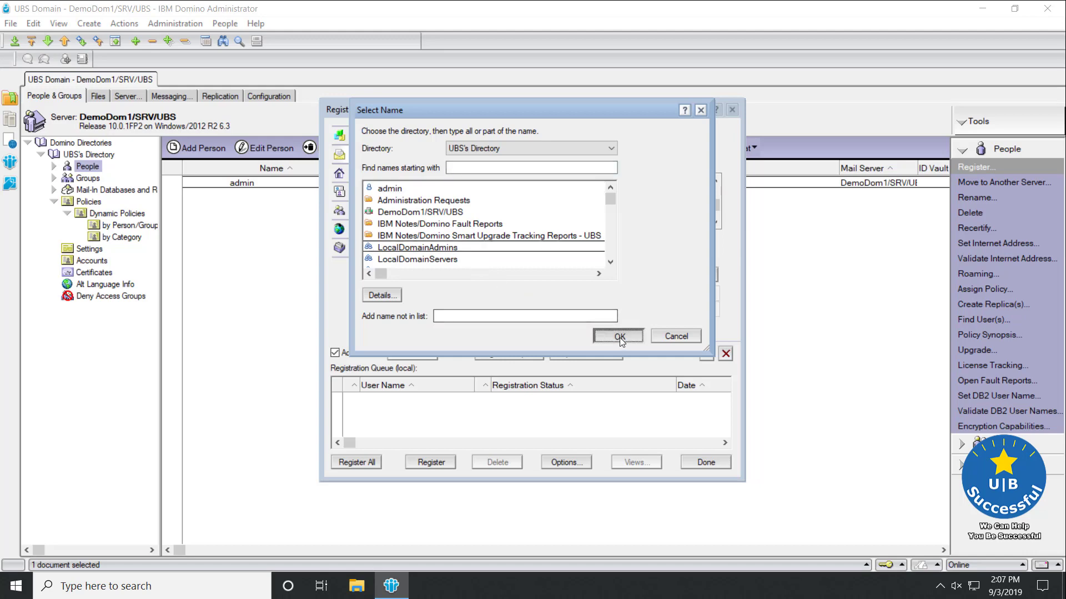
click(619, 336)
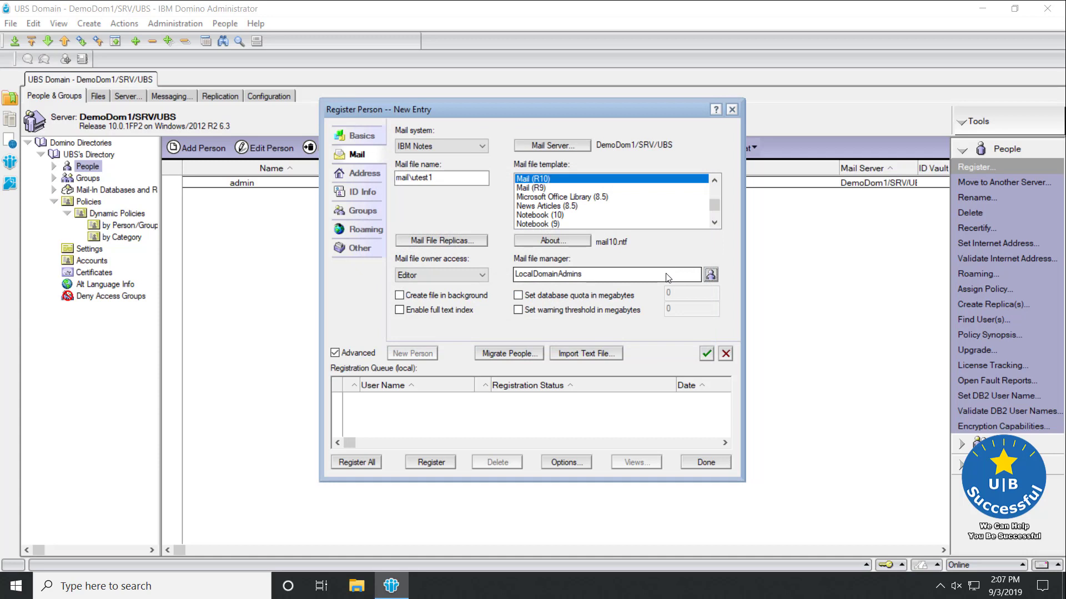
- On the Address page, choose a dot as the Internet address separator
click(361, 174)
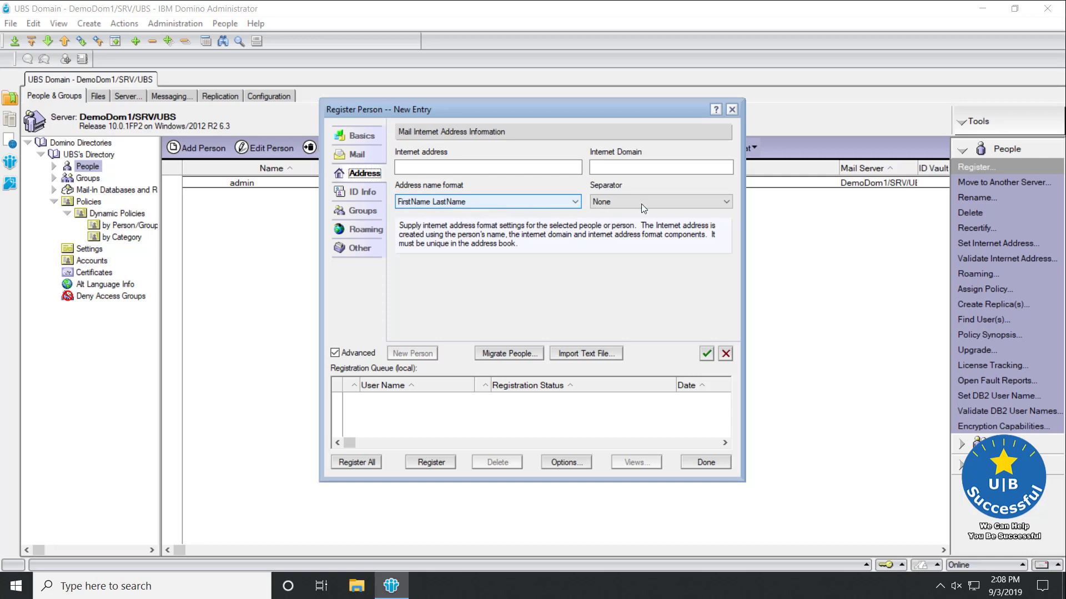
click(658, 206)
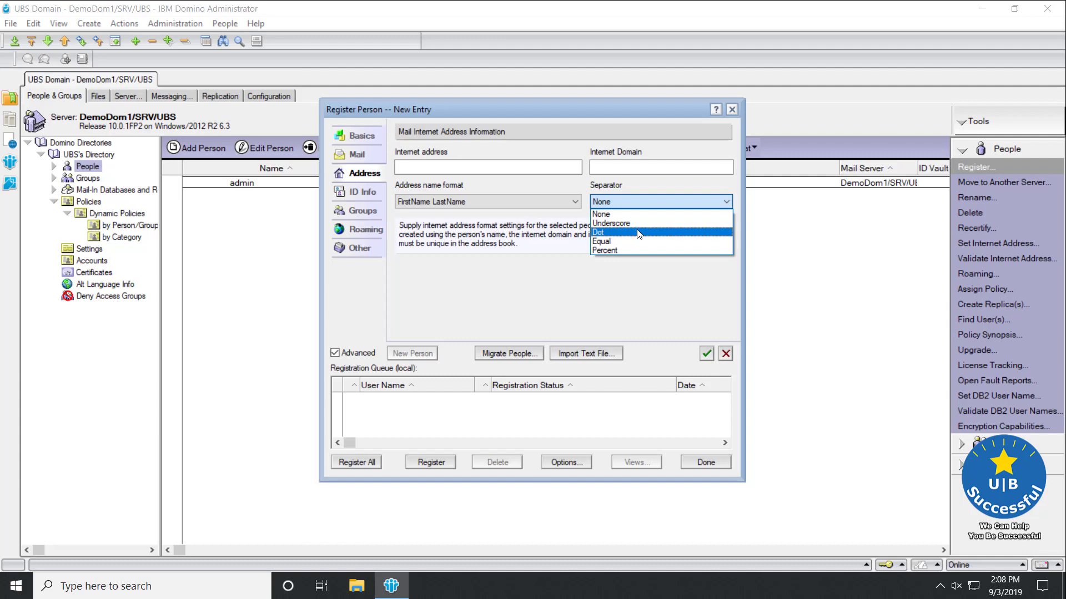
click(638, 233)
click(614, 168)
text(ubs)
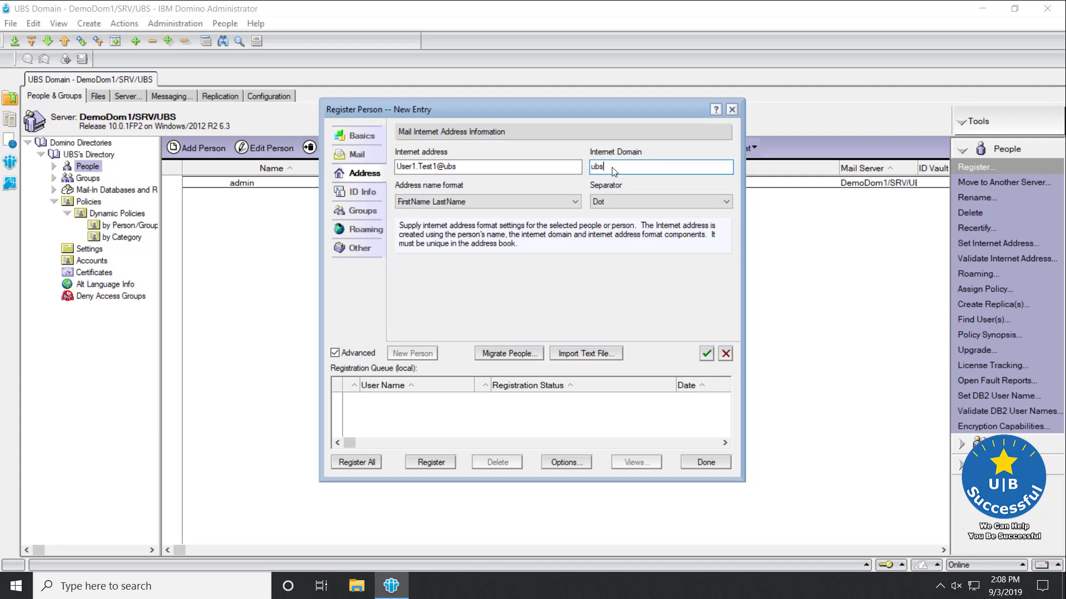
text(uccess)
key(BackSpace)
key(BackSpace)
key(BackSpace)
key(BackSpace)
key(BackSpace)
key(BackSpace)
text(uccessful.com)
key(Tab)
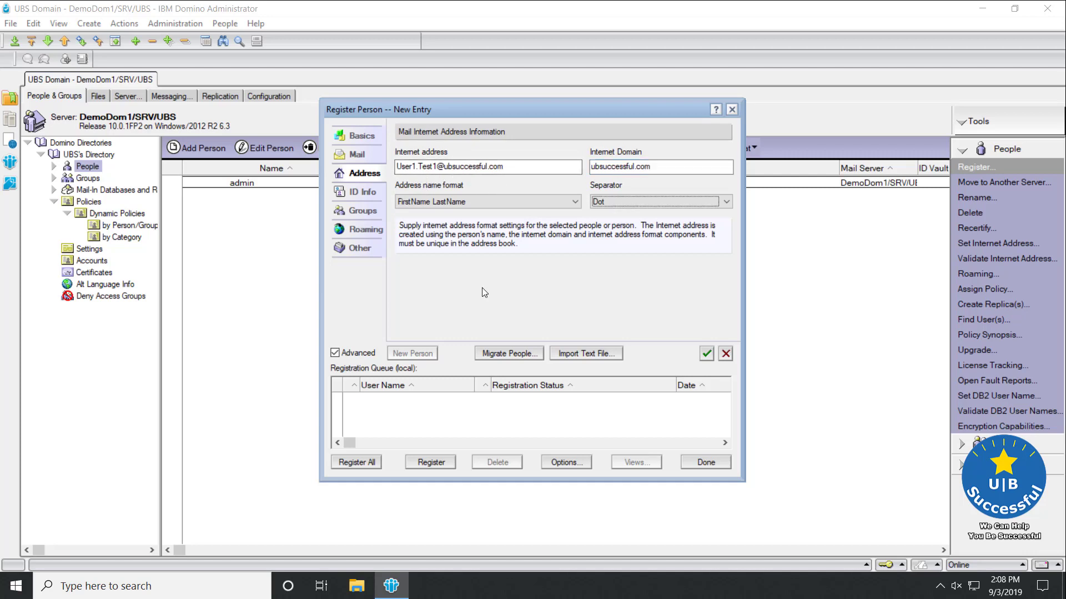
- Review the ID Info settings, keeping the 2048-bit key specification and North American license type
click(360, 192)
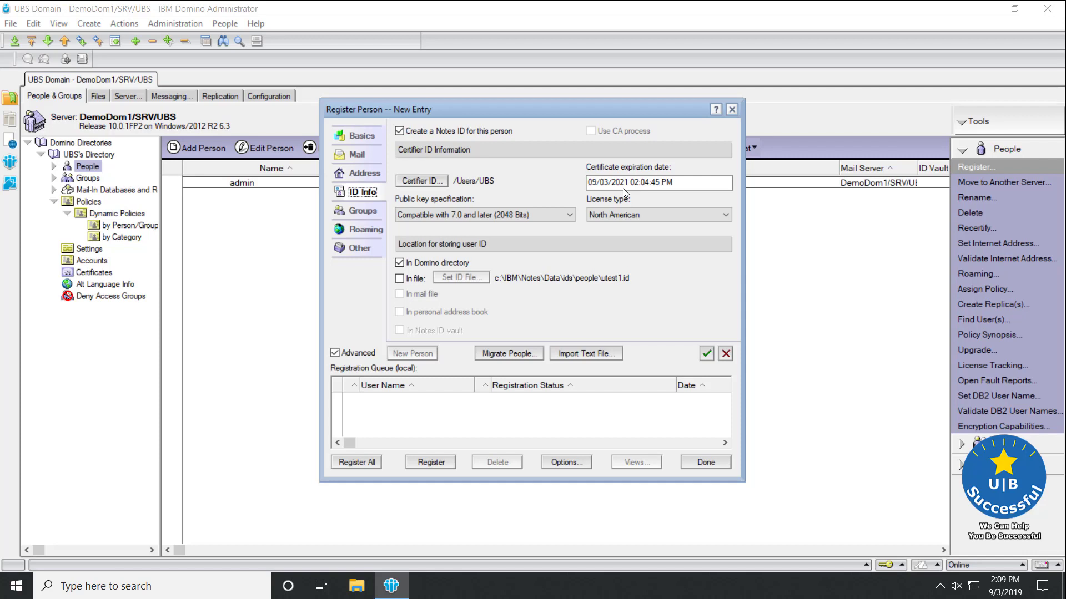
click(565, 216)
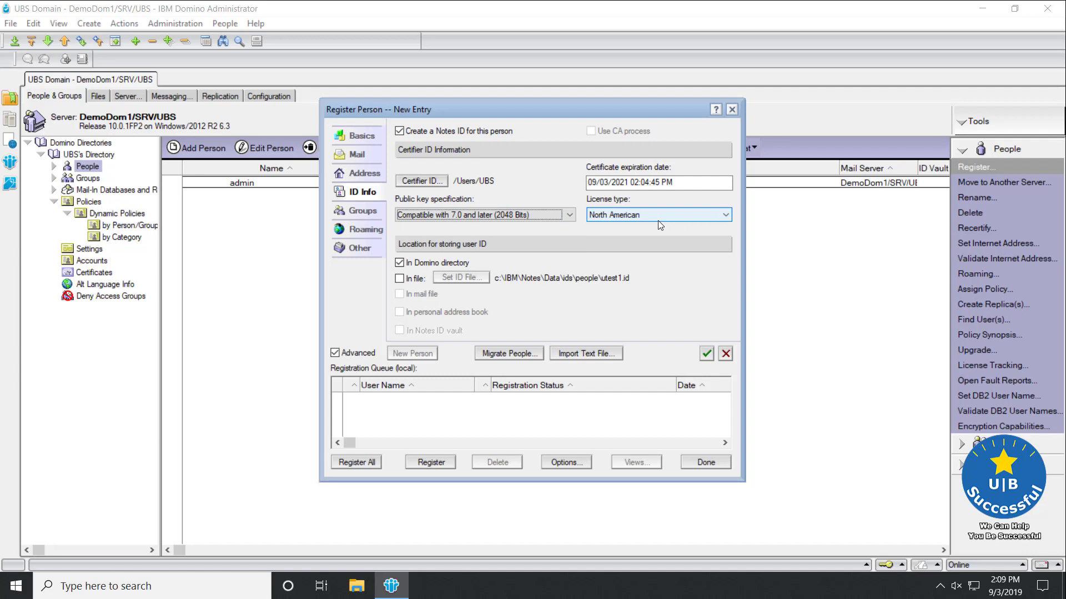
click(681, 214)
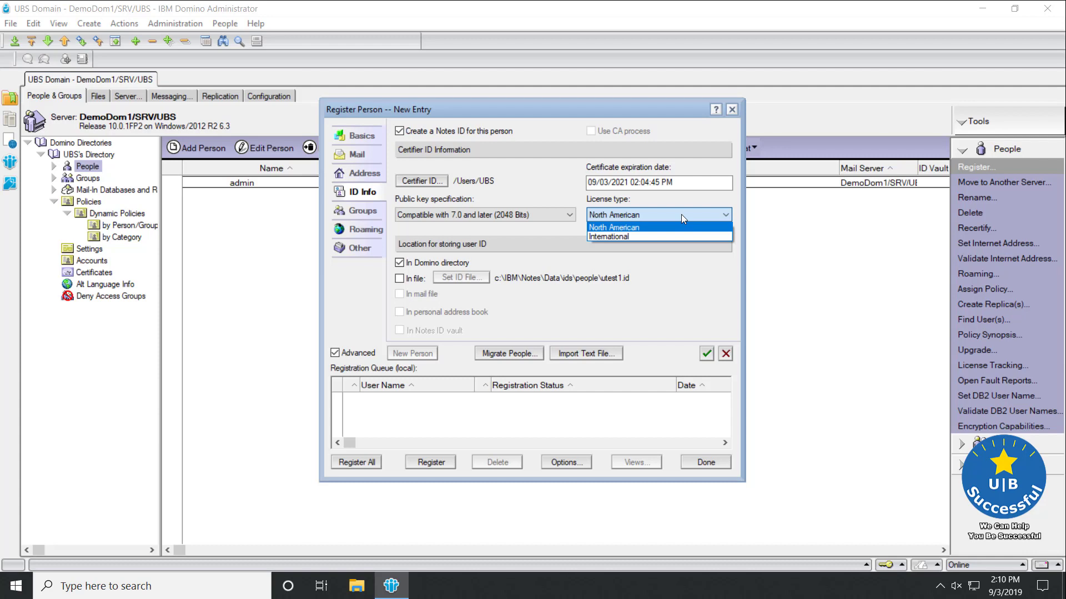
key(Down)
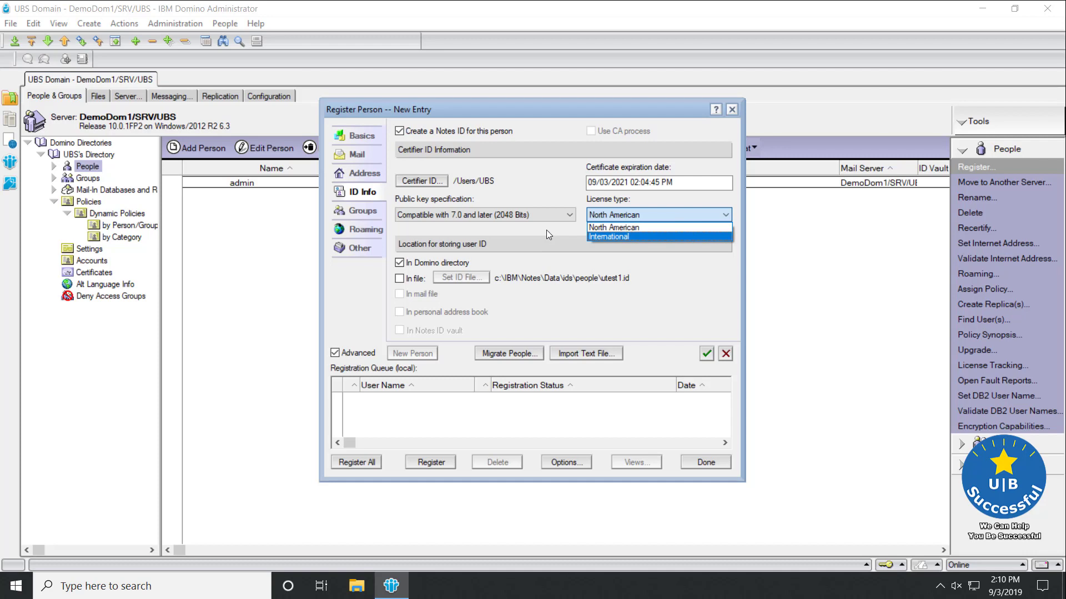
click(546, 230)
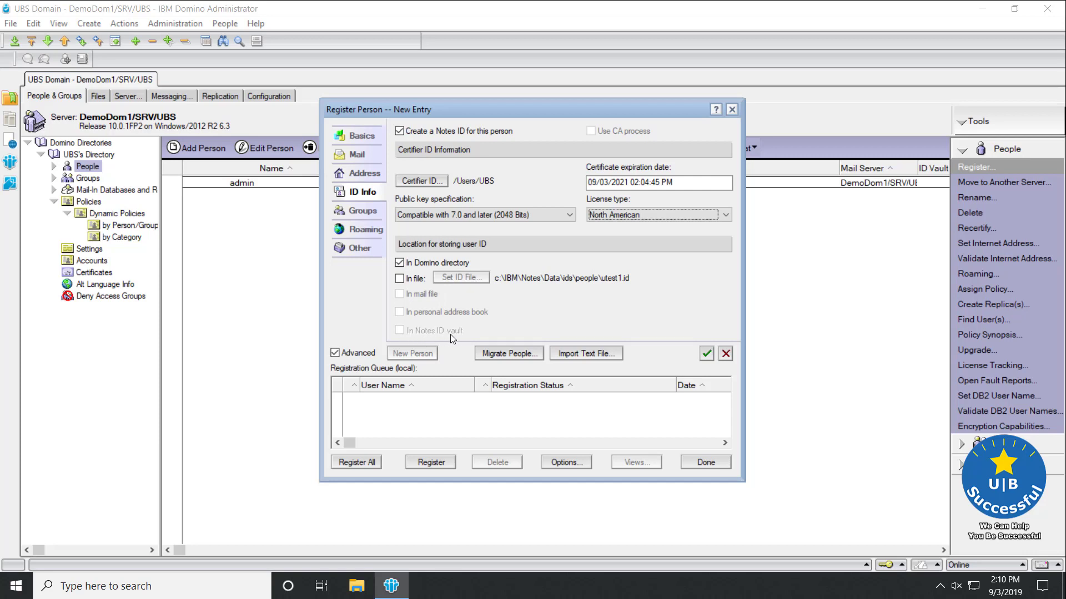
- Store the user ID in a file as well as the Domino directory, then show group assignment
click(399, 279)
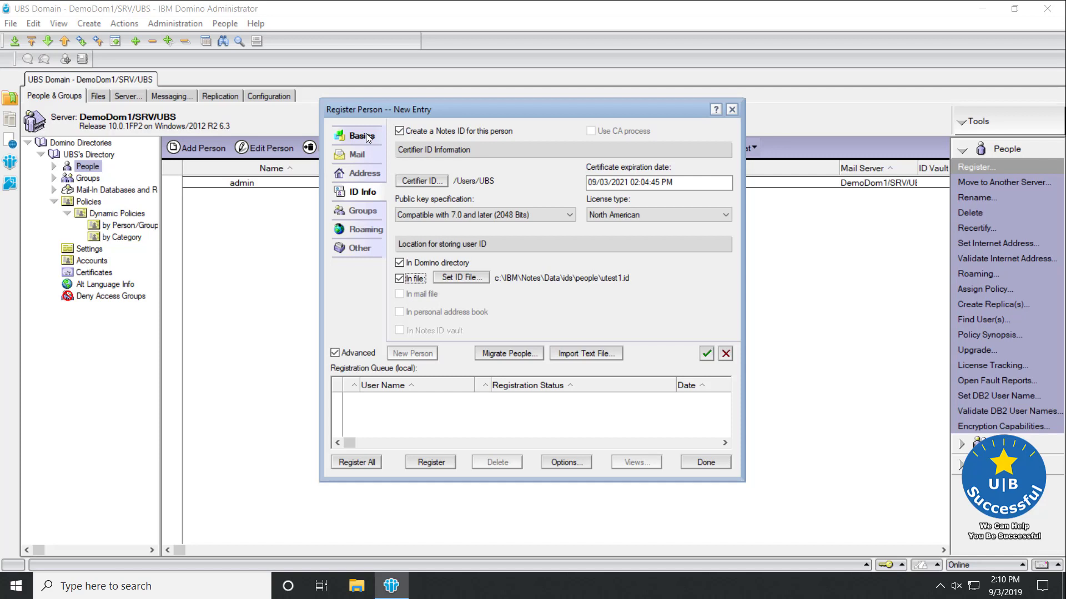
click(361, 210)
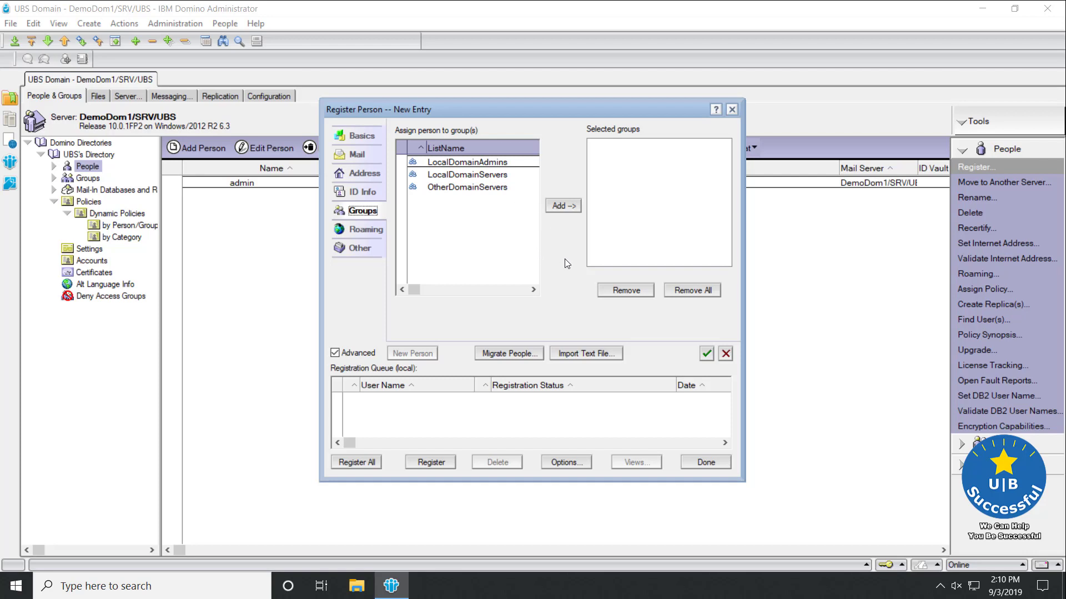
- Add the new person to the LocalDomainAdmins group and view the Roaming settings
click(505, 165)
click(558, 208)
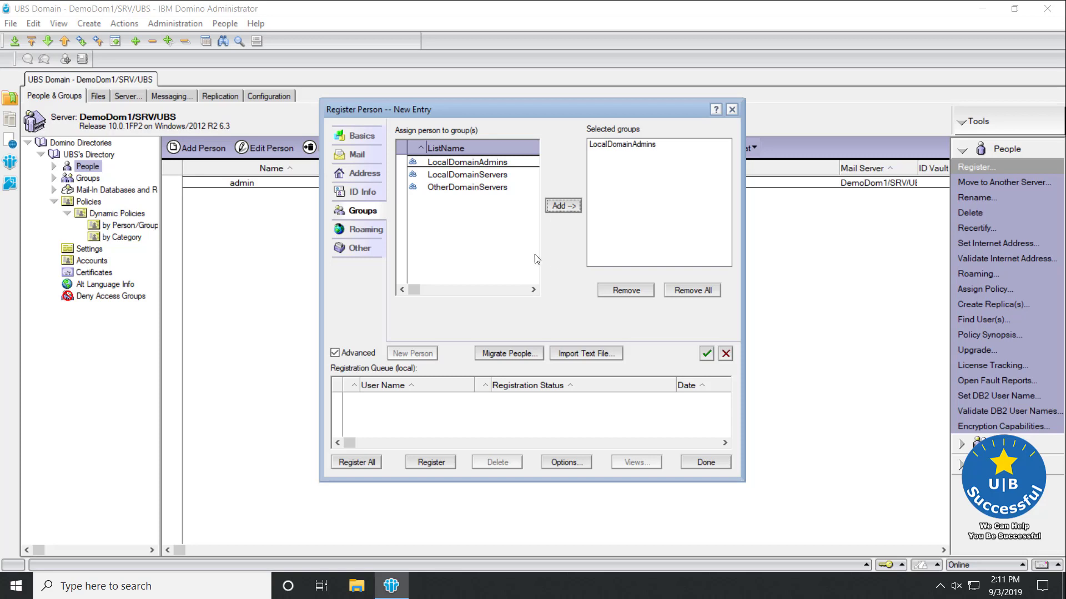
click(366, 230)
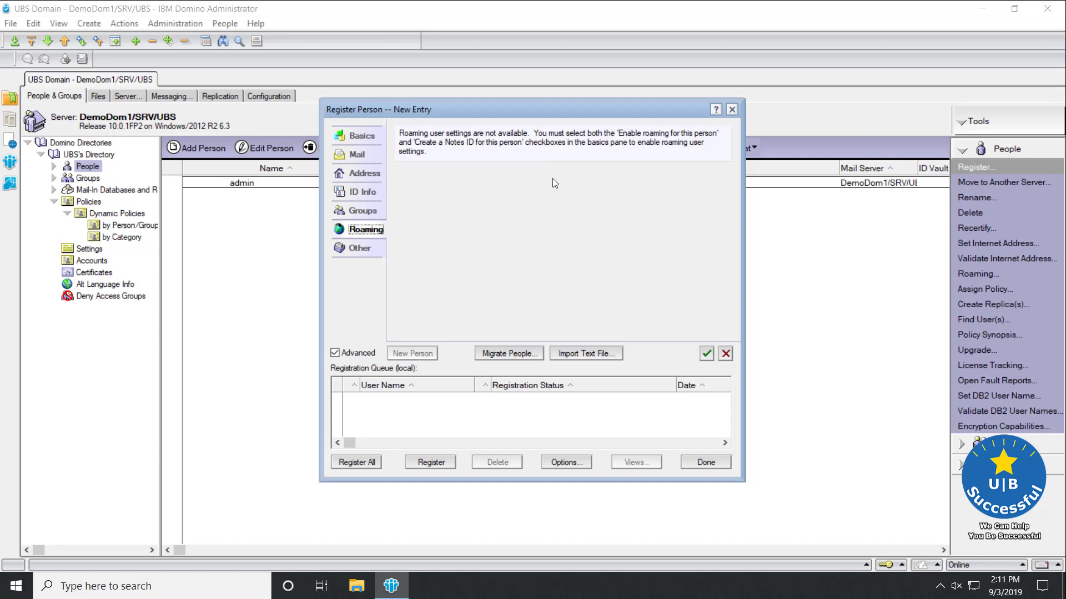
- Show the Other registration page, leaving setup profile and languages at none
click(361, 249)
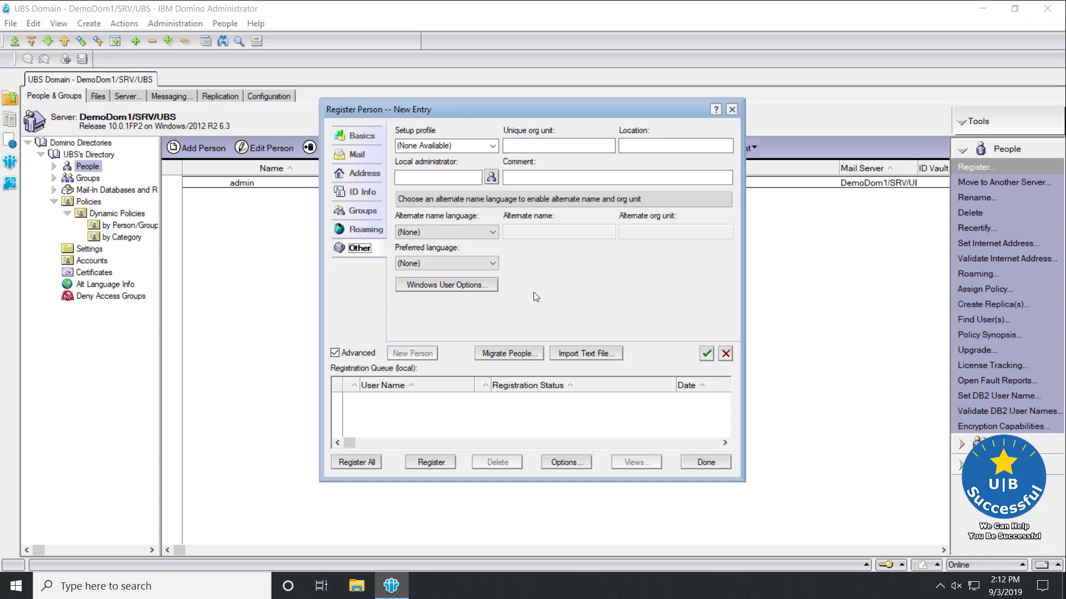
- Try queuing the person from the Basics page, which raises an insufficient password complexity warning
click(458, 286)
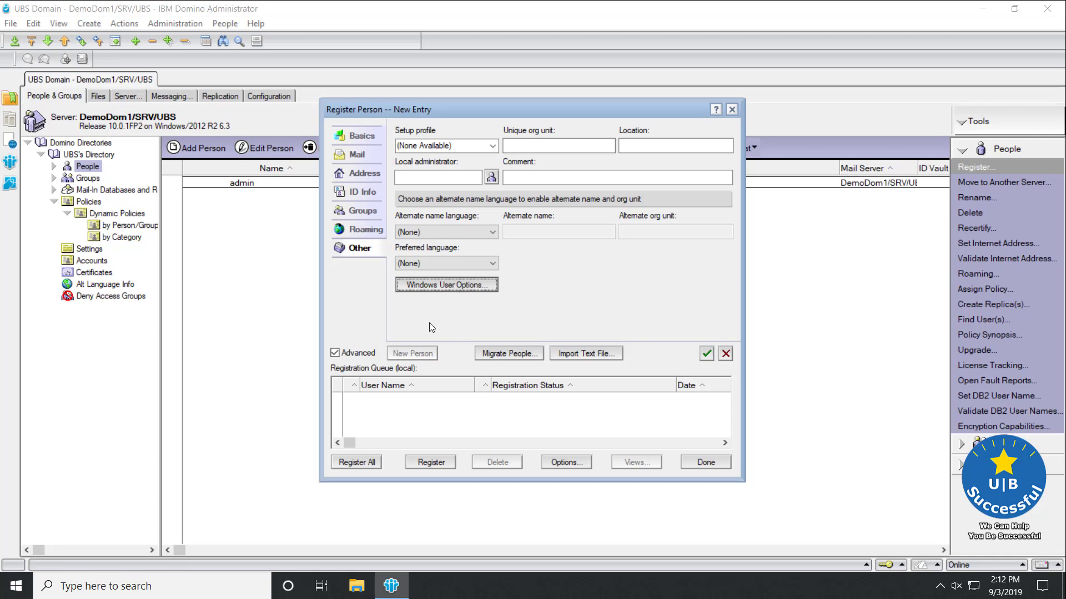
click(358, 137)
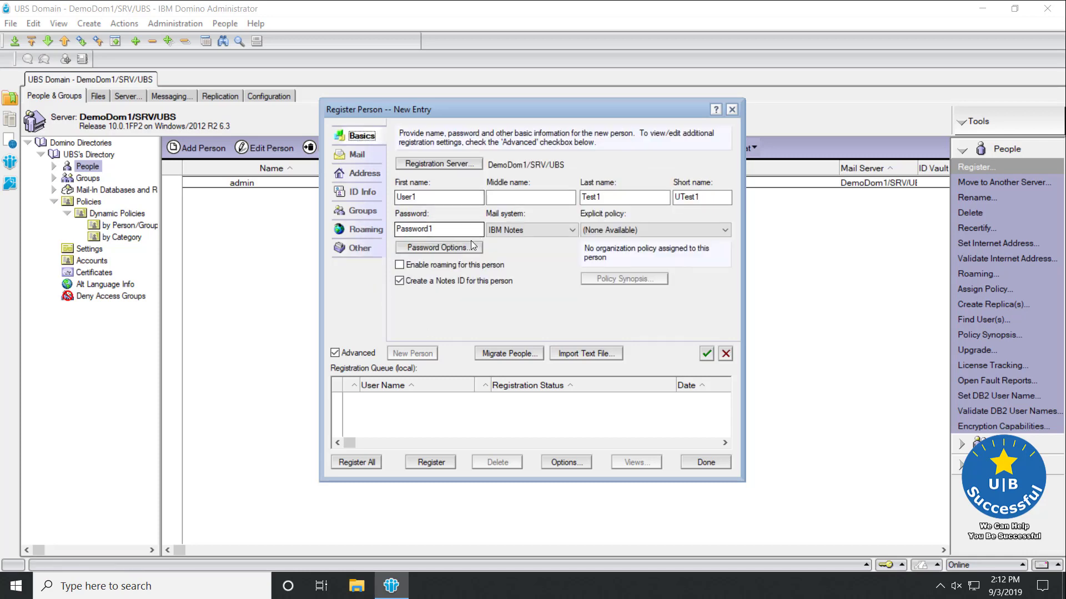
click(705, 354)
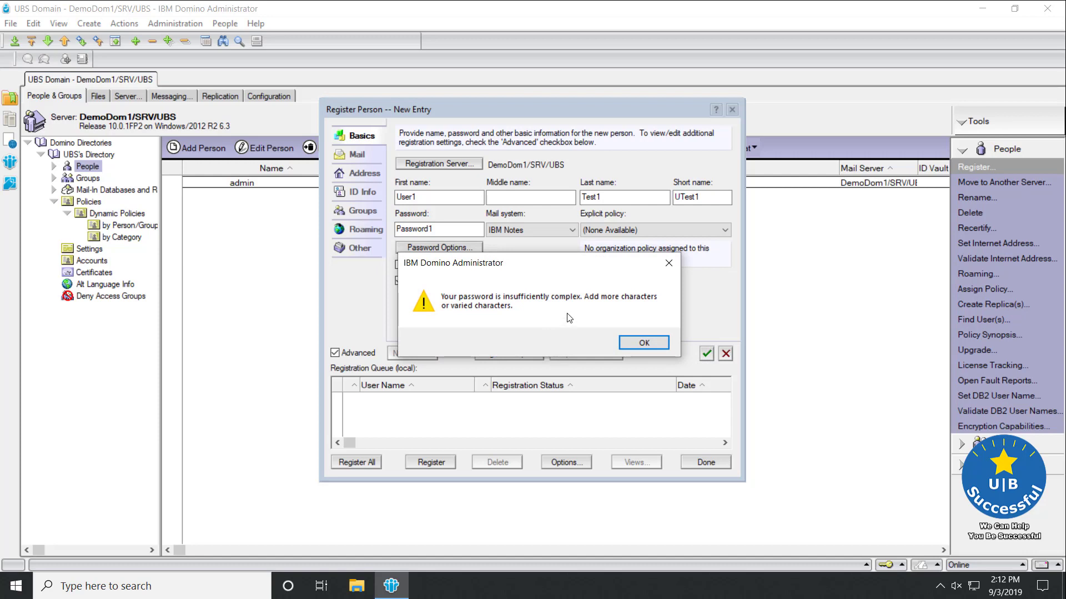
- Dismiss the warning and lower the required password quality from 8 to 4
click(638, 343)
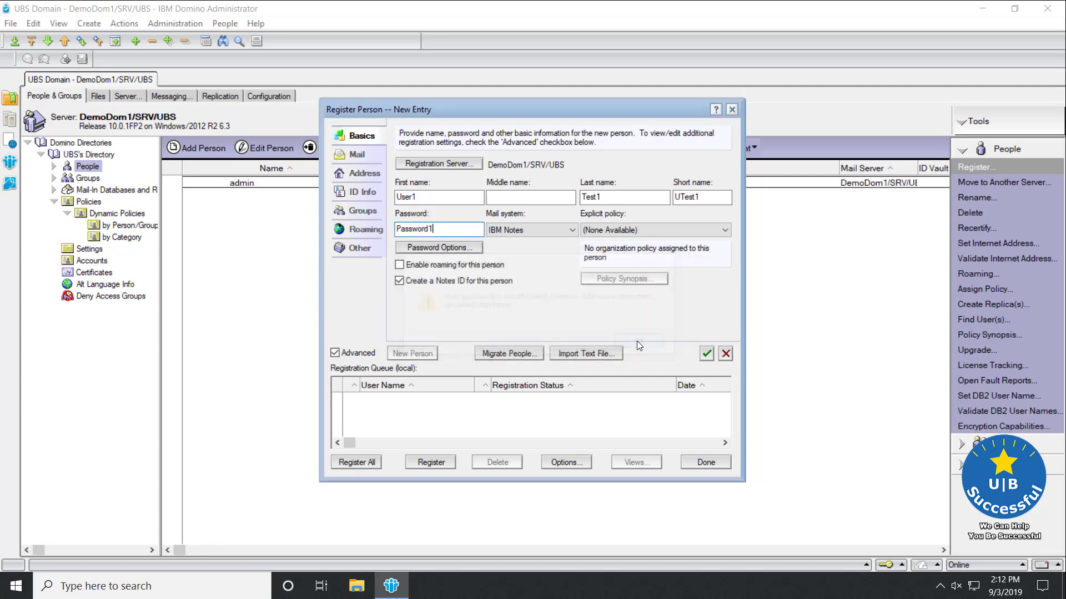
click(438, 248)
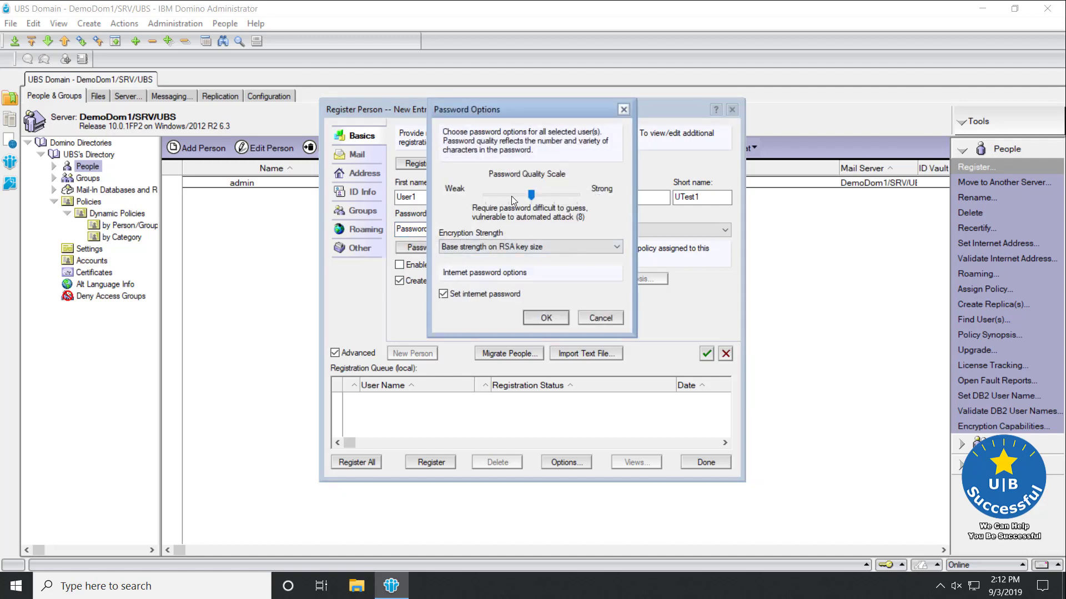
click(512, 199)
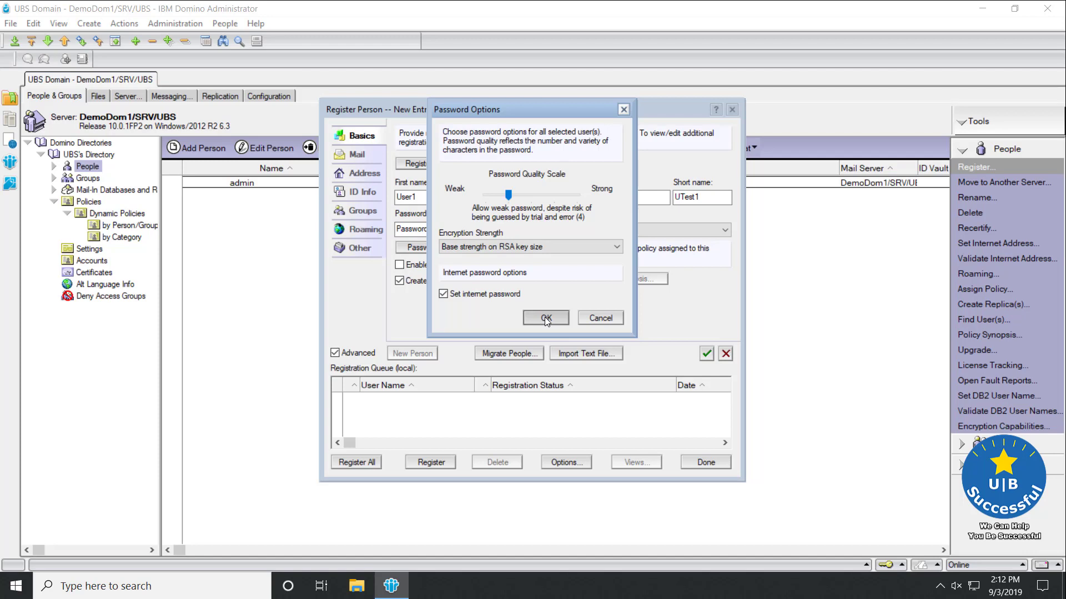
click(544, 318)
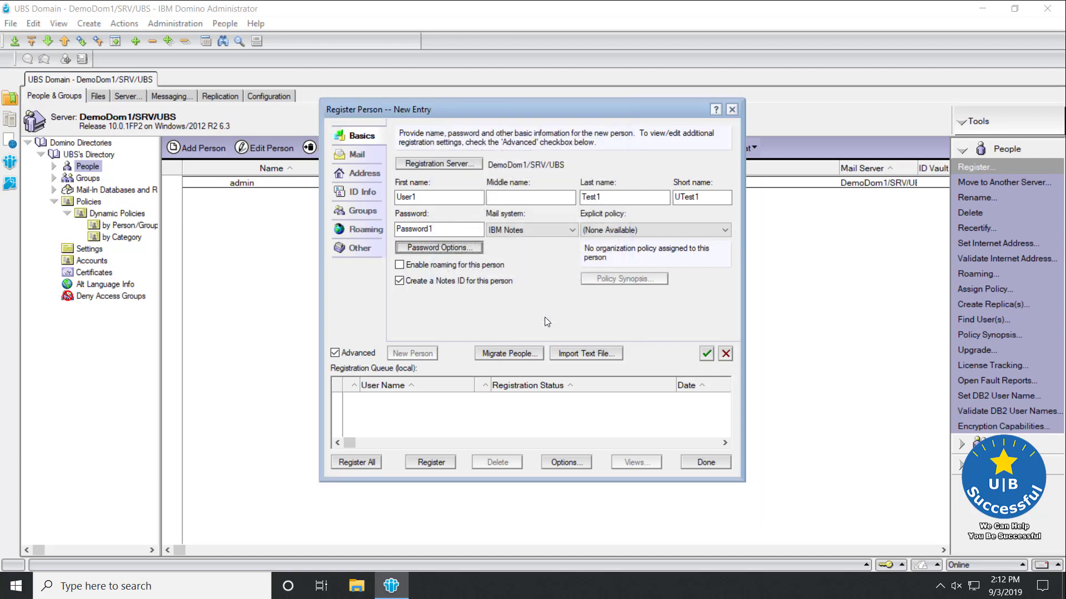
- Queue Test1, User1 and register all queued people successfully
click(706, 353)
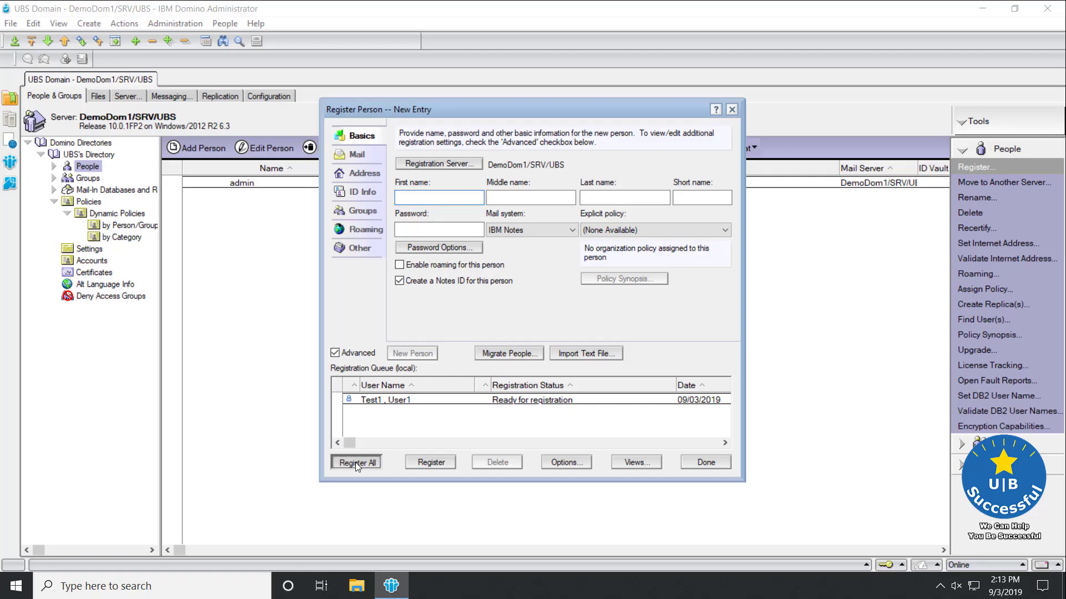
click(355, 462)
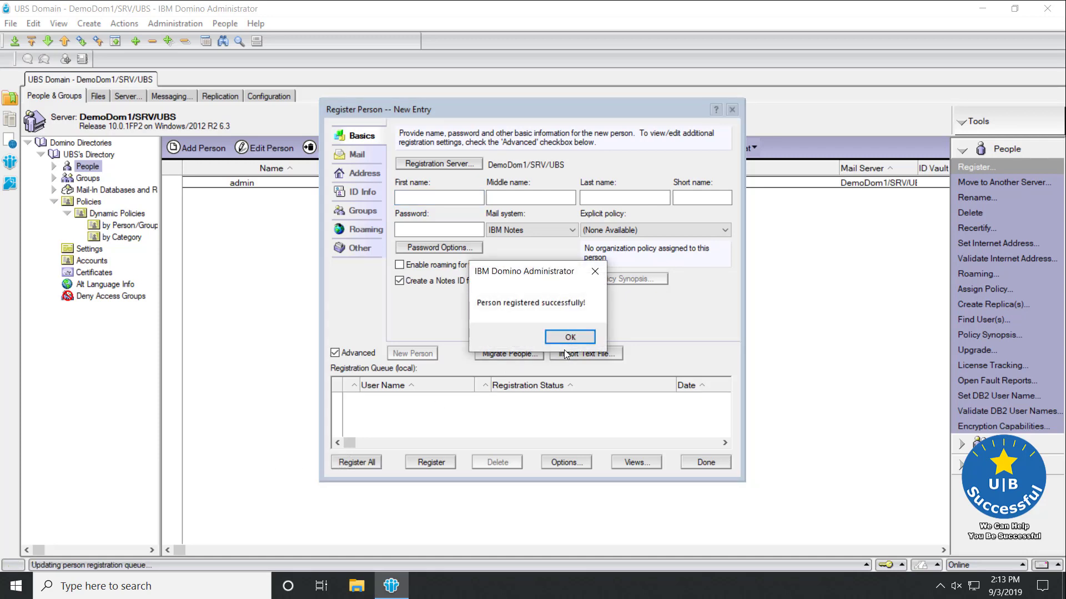
- Close the registration dialog and select the Test1 , User1 entry in the People view
click(570, 338)
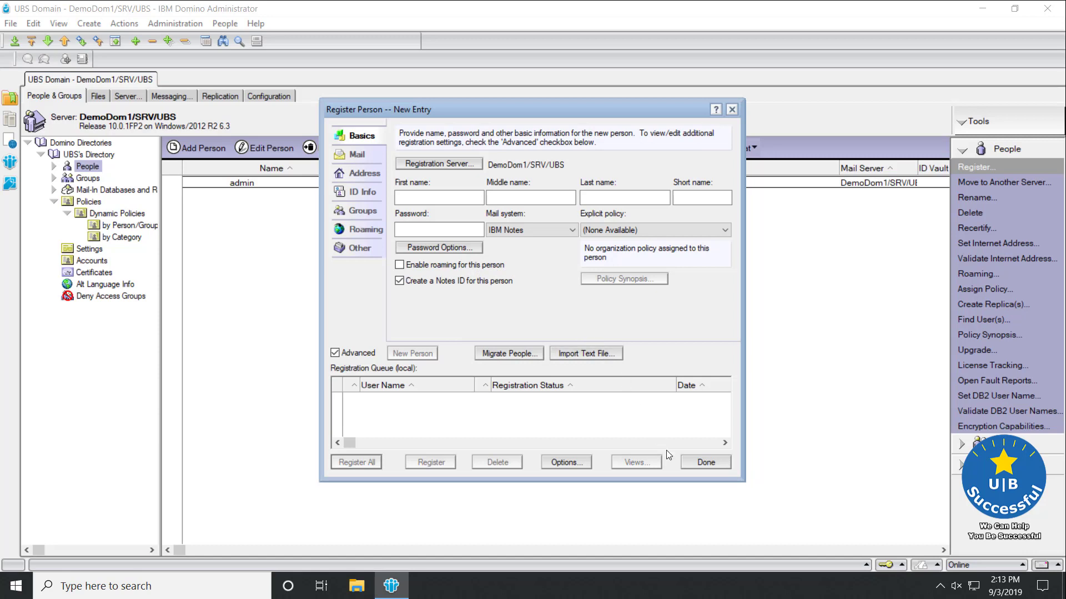
click(705, 462)
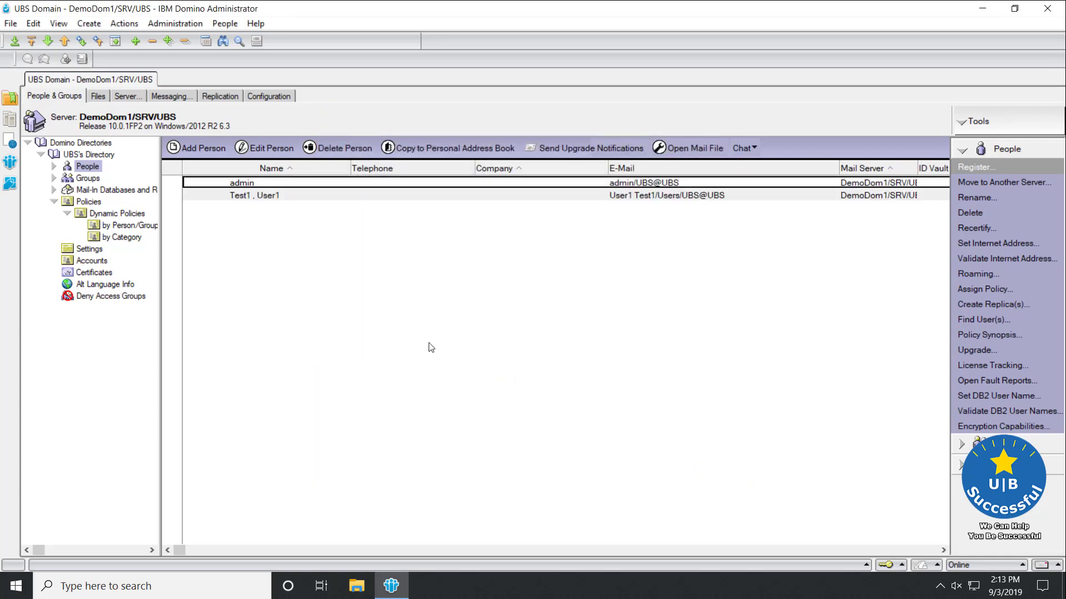
click(456, 196)
- Open the Test1 , User1 person document and browse its Work/Home and Other sections
double_click(456, 196)
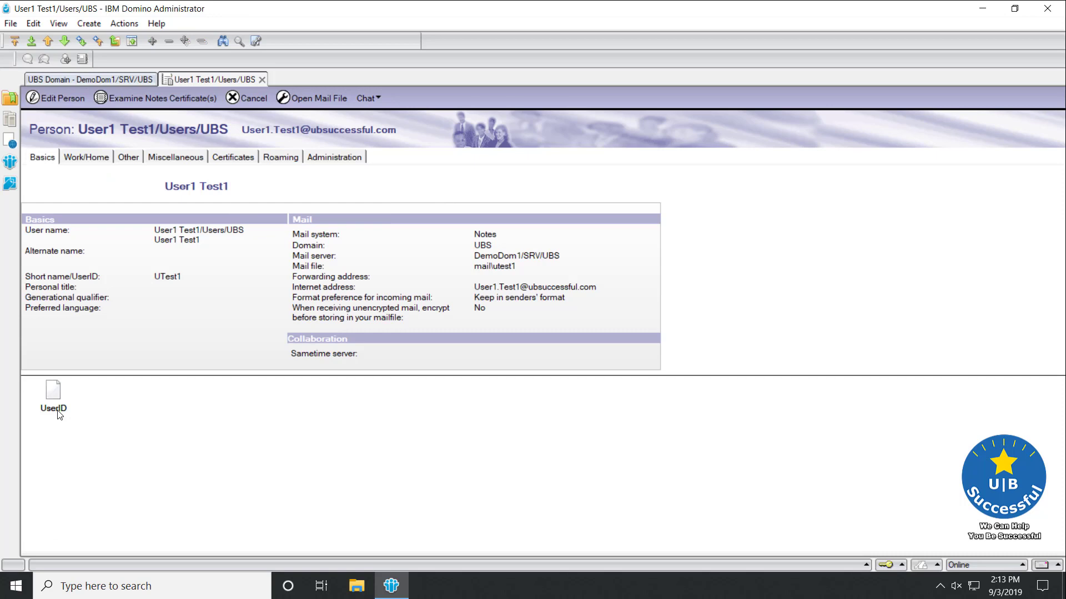
click(87, 160)
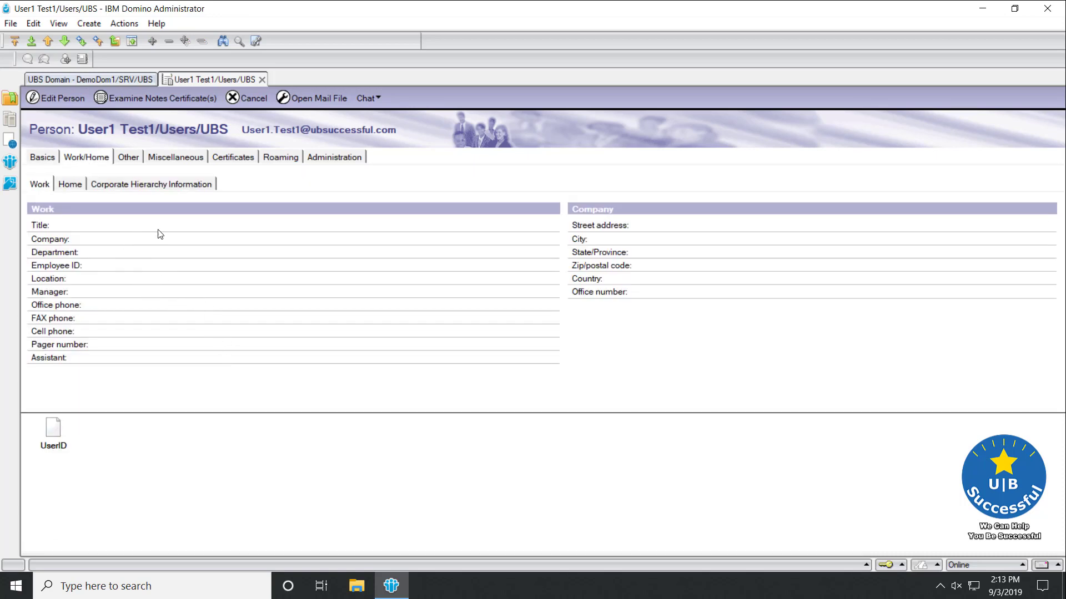
click(71, 185)
click(117, 186)
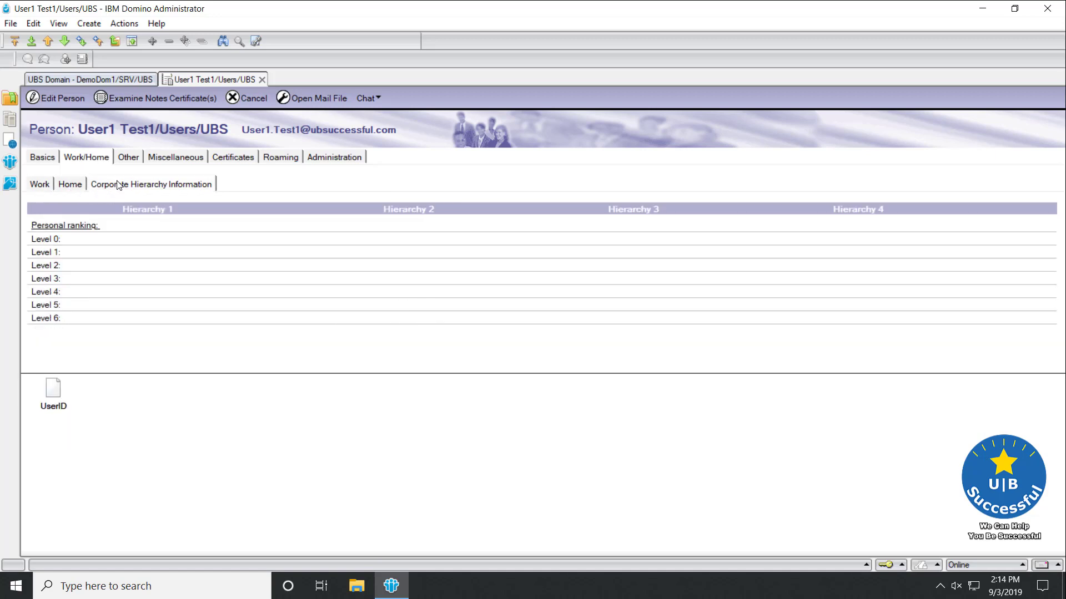
click(124, 157)
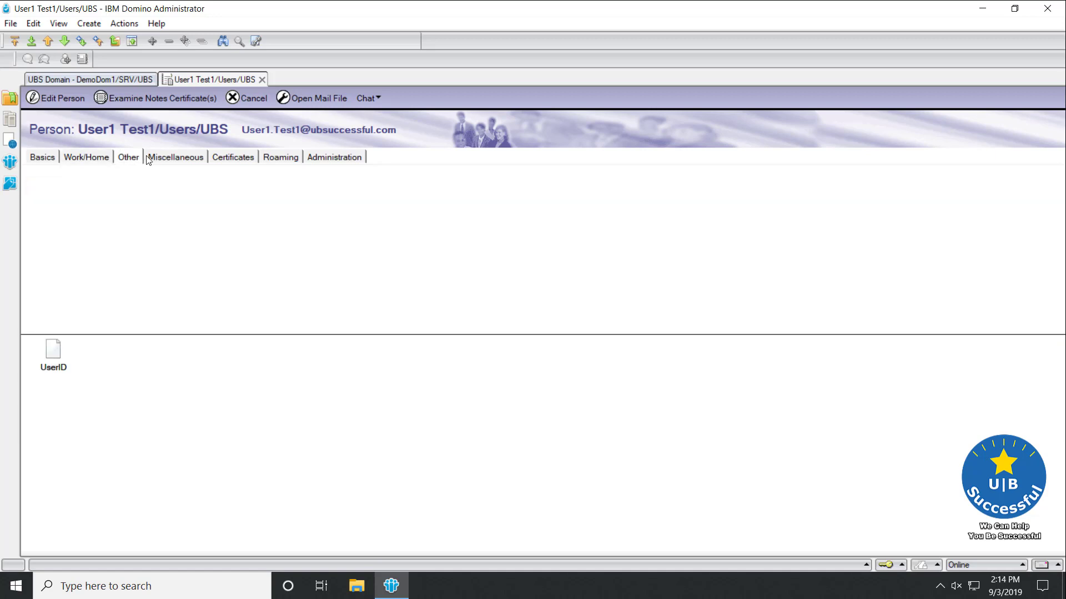
- Review the Miscellaneous, Certificates, Roaming and Administration tabs, ending back on Basics
click(168, 159)
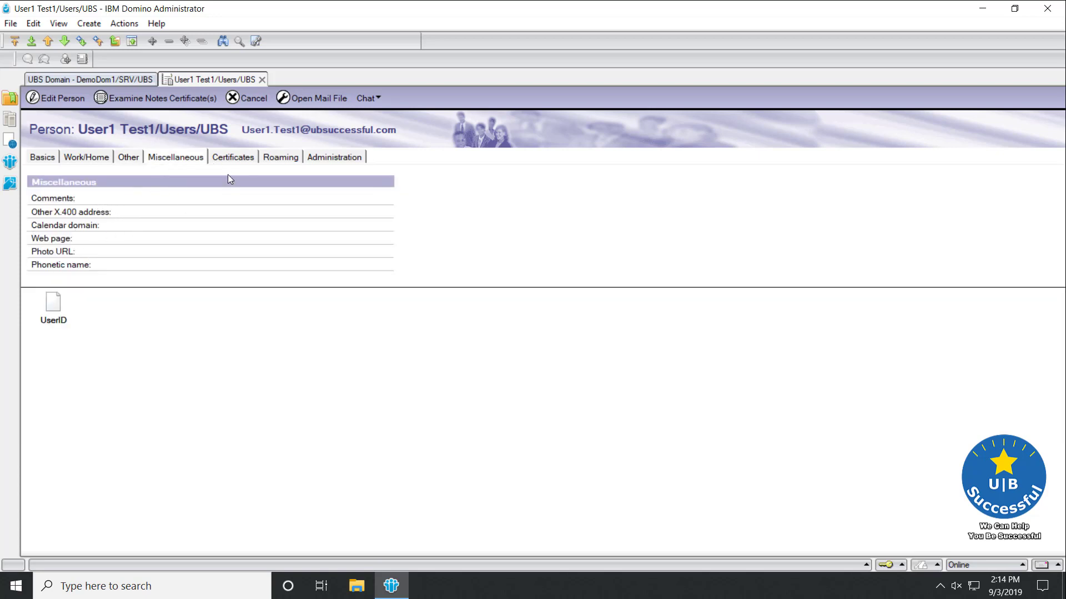
click(233, 159)
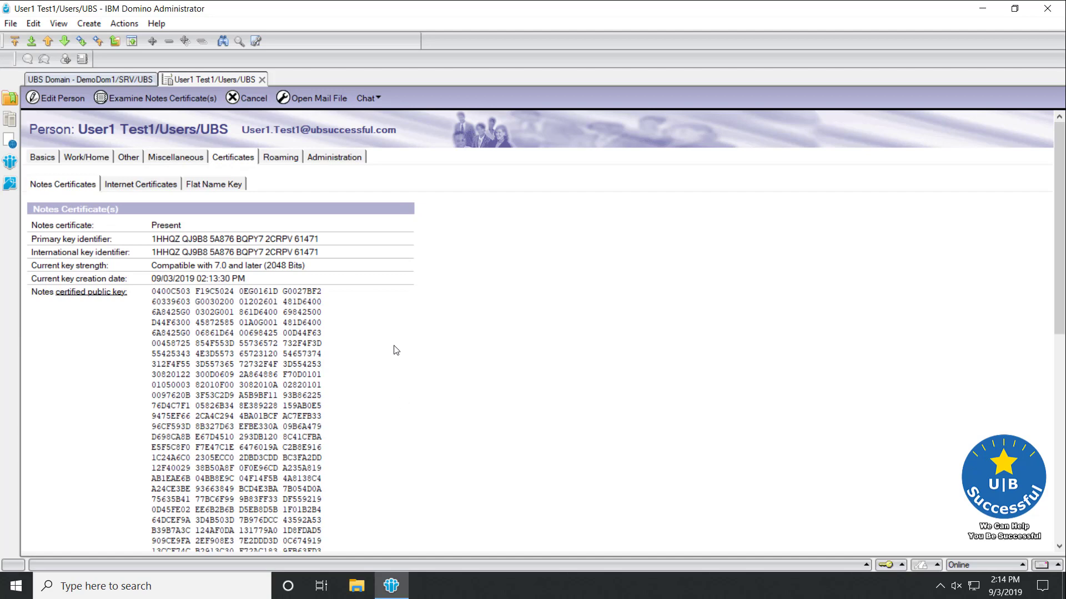
click(283, 160)
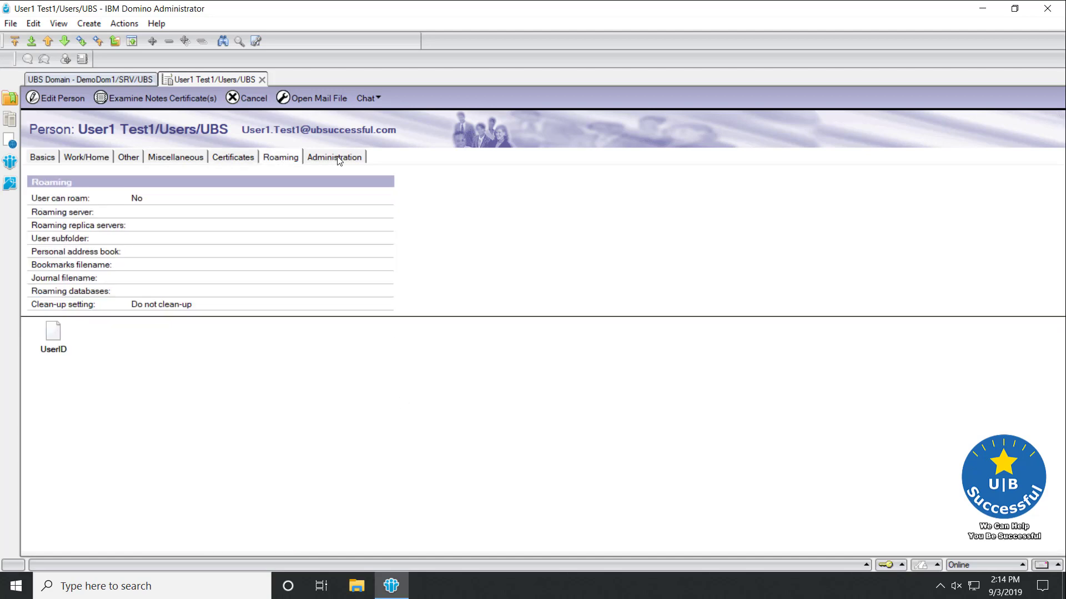
click(335, 159)
click(55, 160)
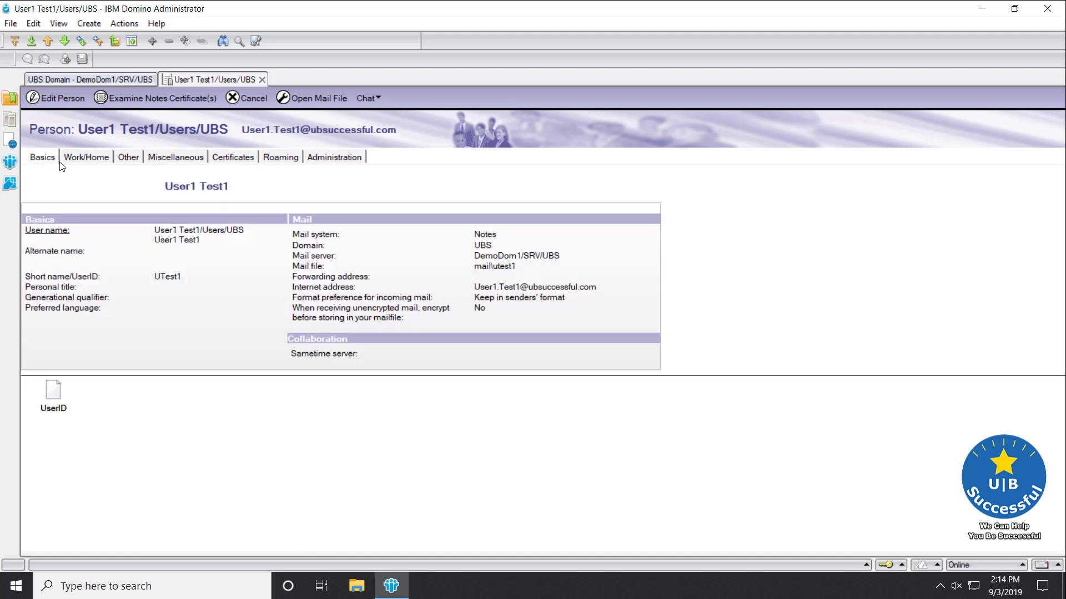